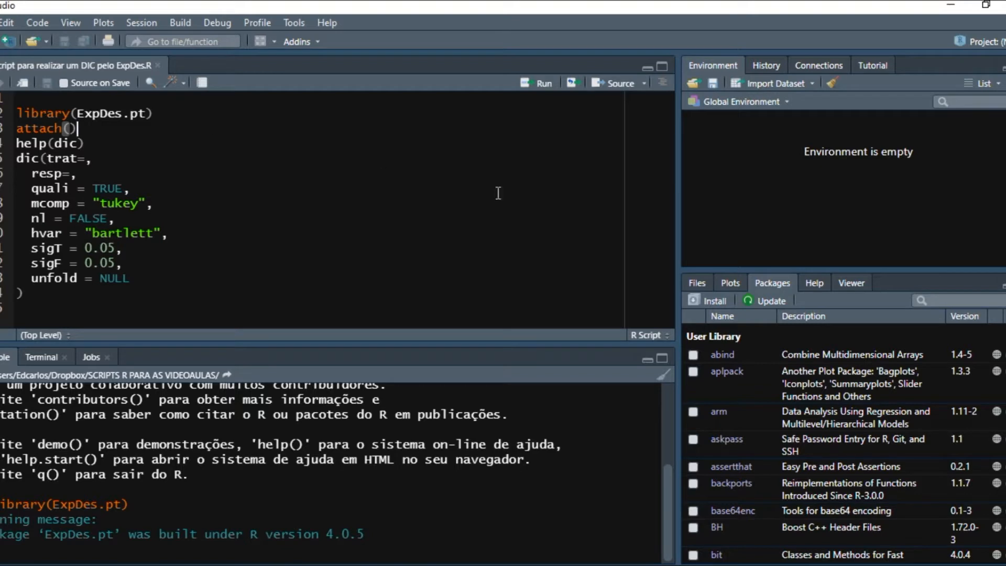
click(708, 304)
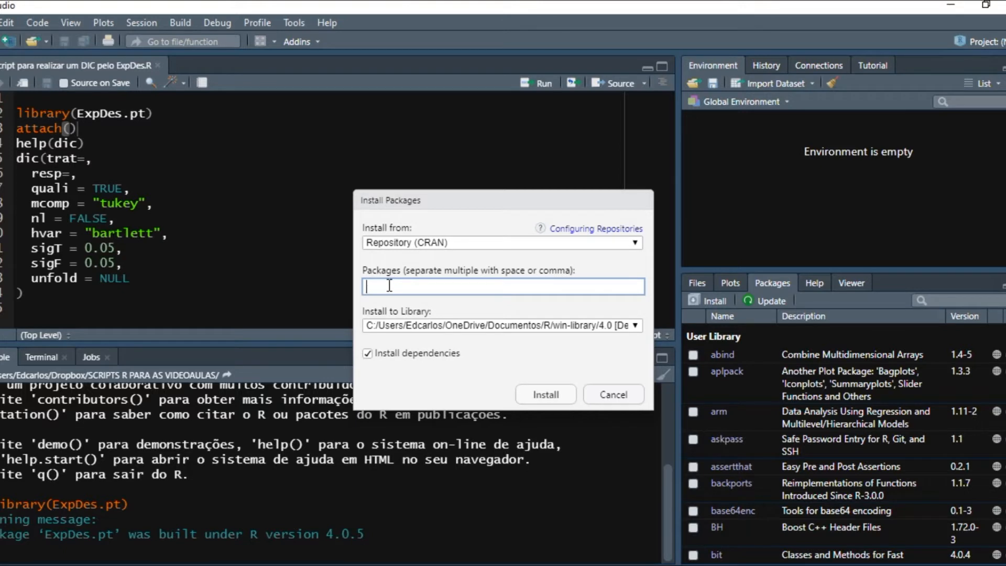
text(Exp)
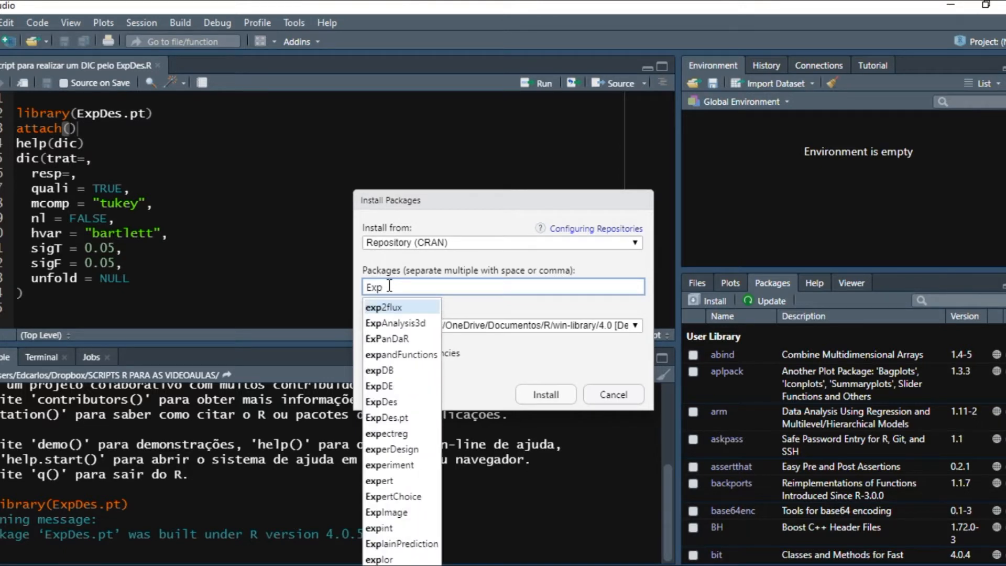
text(D)
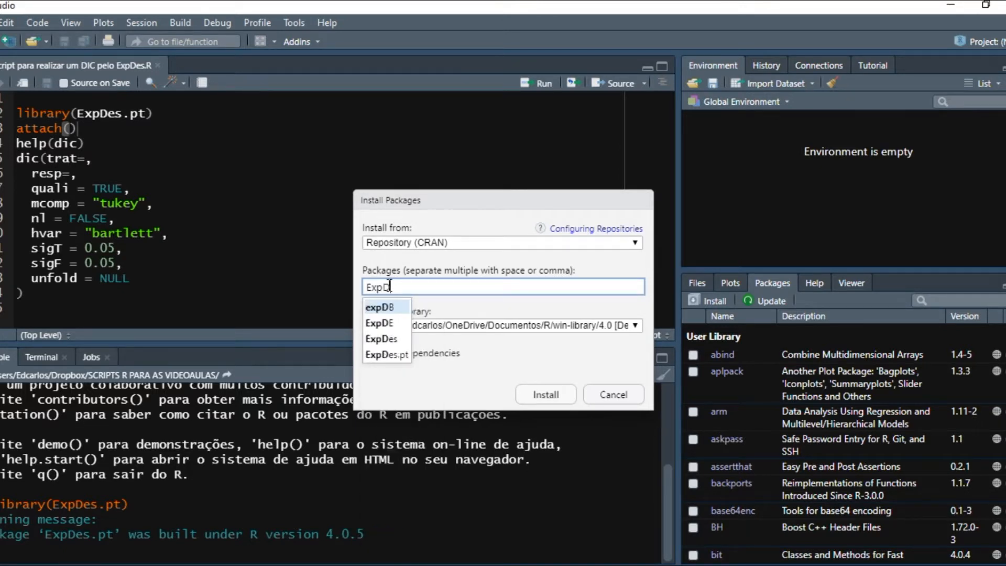
click(405, 354)
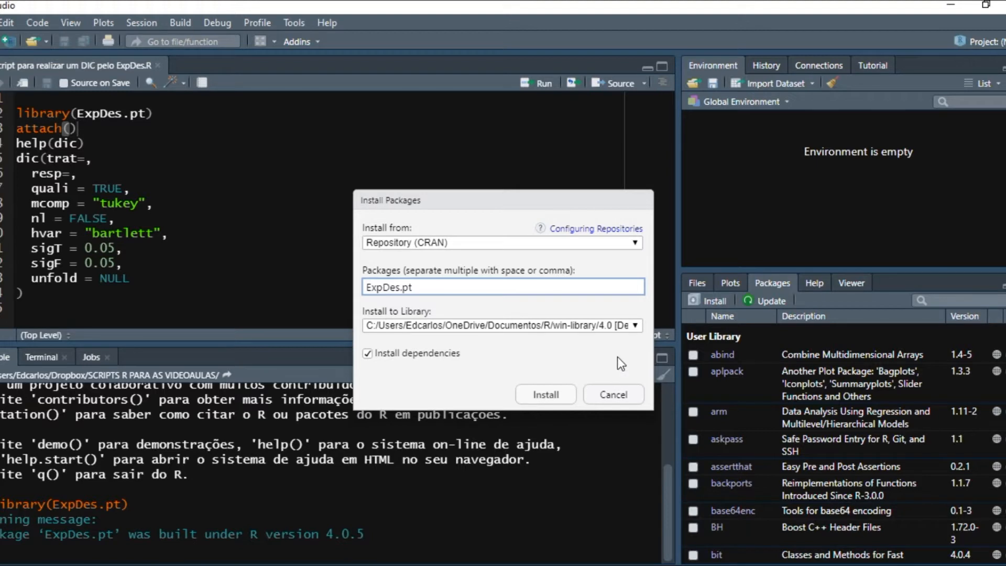
click(611, 402)
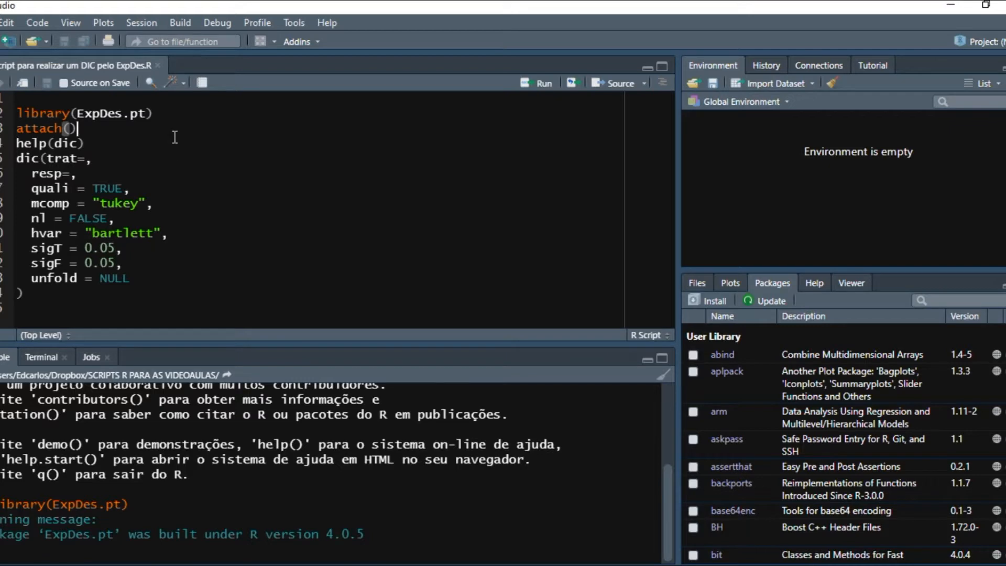
Step: Run the library(ExpDes.pt) line of the script to load the package
click(177, 117)
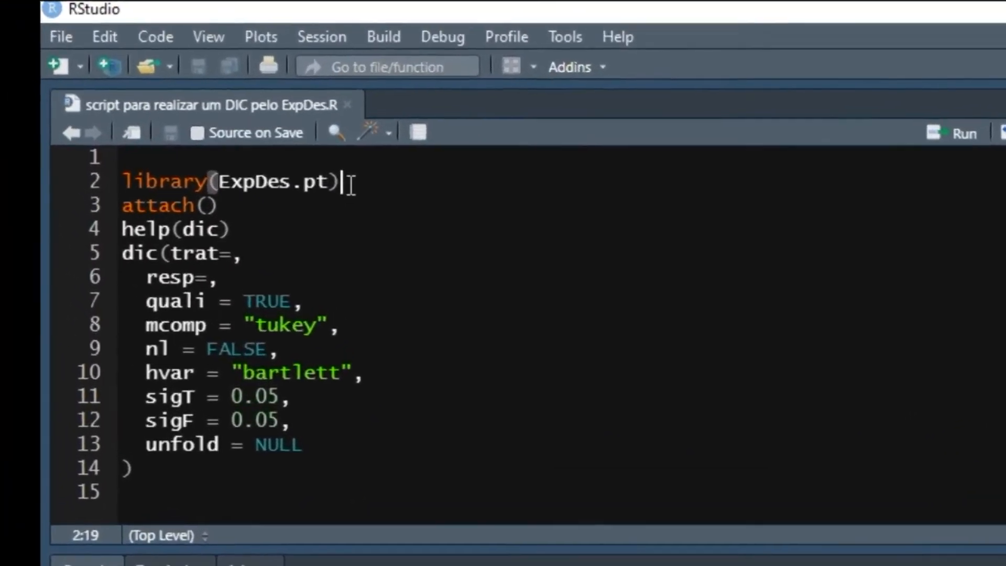
click(123, 182)
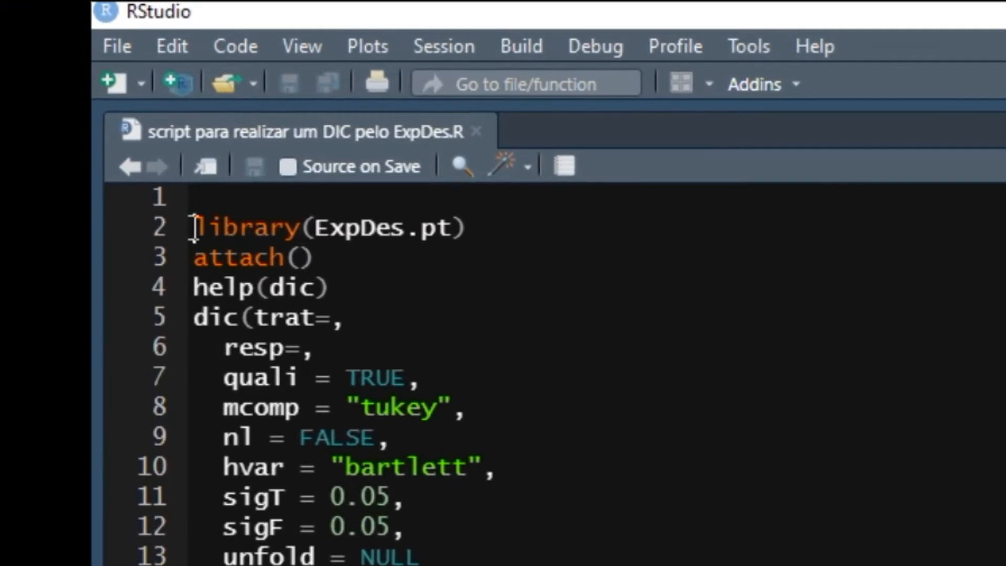
drag(194, 228, 316, 231)
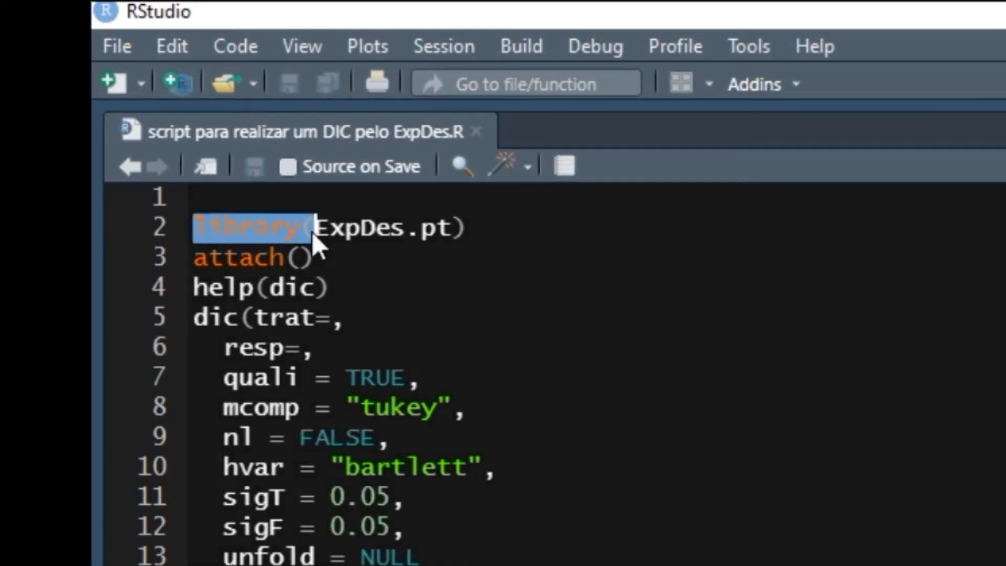
click(316, 230)
drag(316, 231, 457, 237)
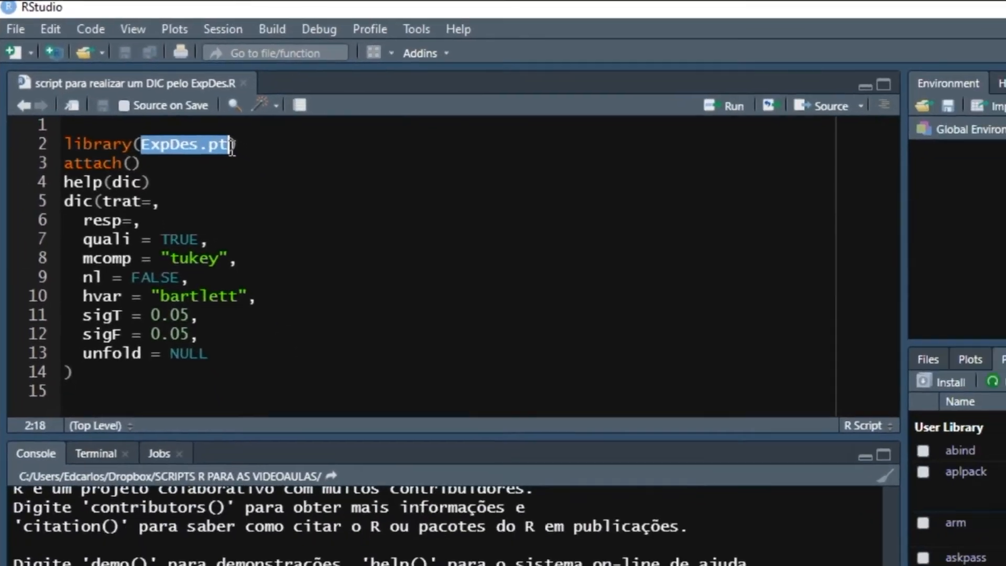
key(ctrl+Return)
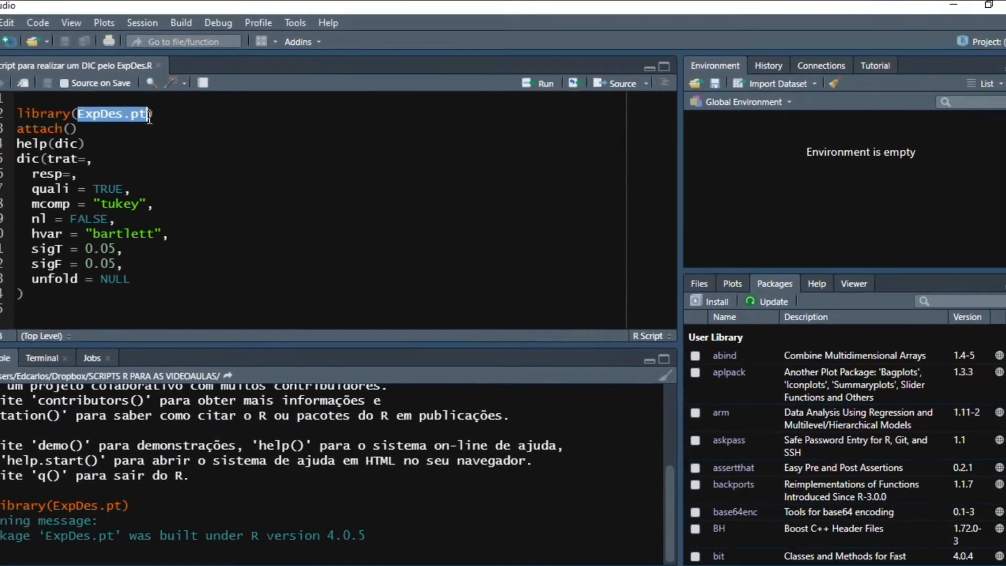
click(231, 146)
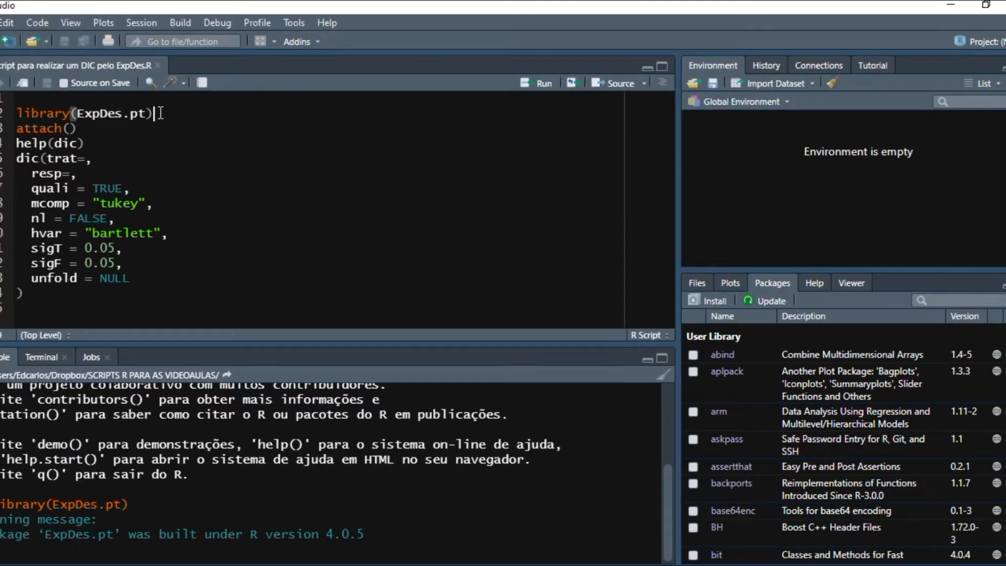
click(540, 83)
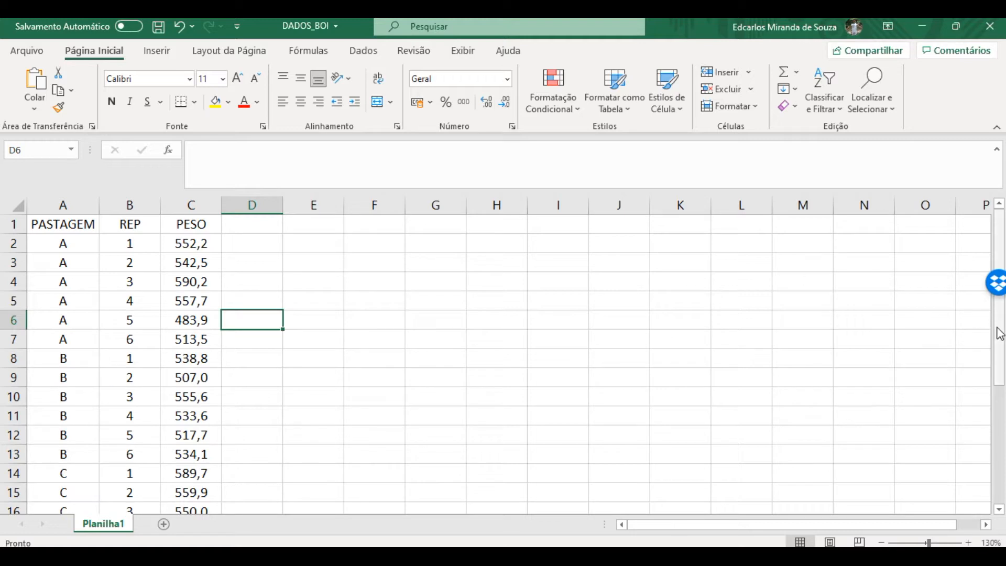
Step: Switch to the DADOS_BOI workbook in Excel and examine how pasture treatments A and B, their repetitions and weights are laid out
mouse_move(1000, 333)
mouse_down()
mouse_move(1000, 347)
mouse_move(1001, 331)
mouse_up()
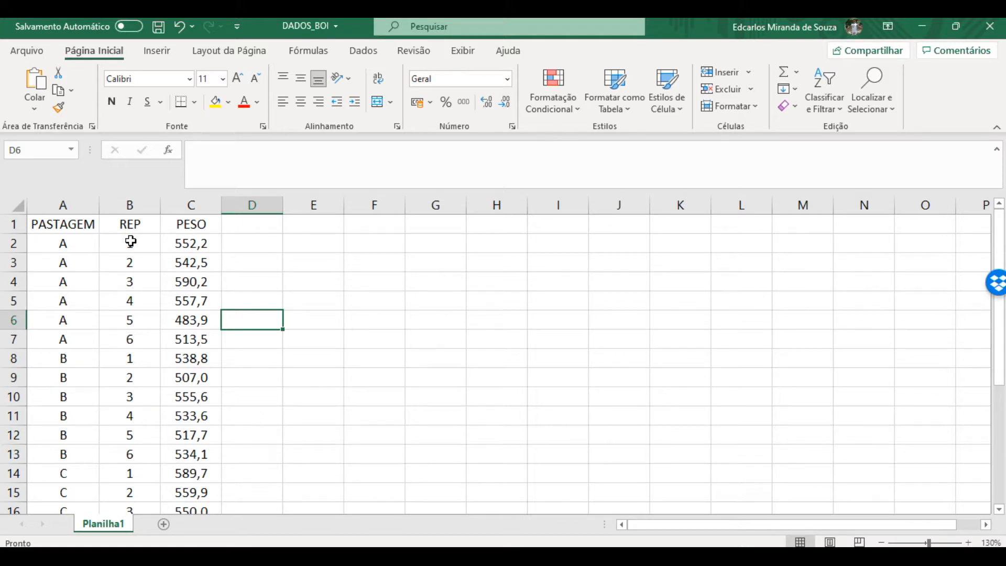
drag(130, 241, 133, 339)
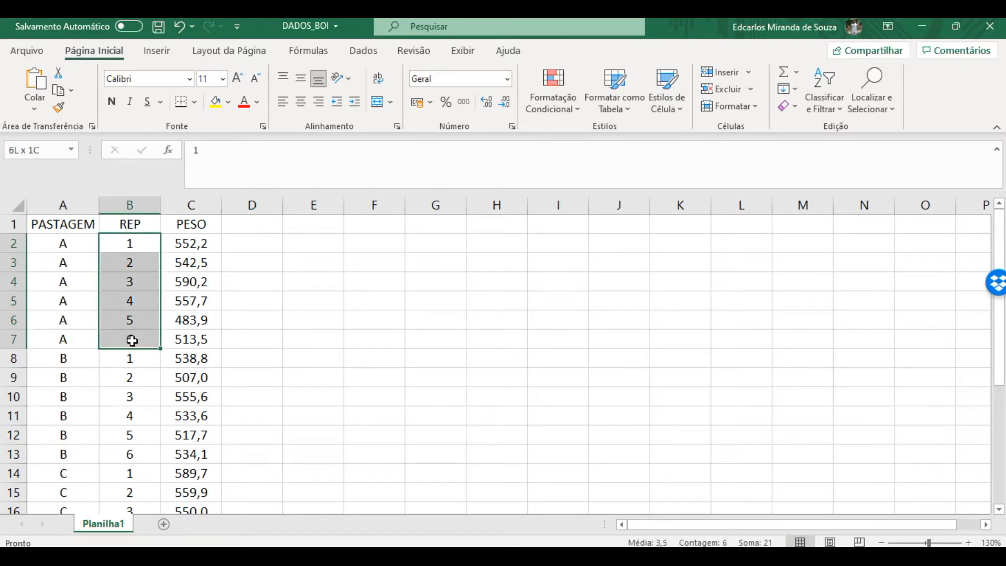
drag(207, 242, 238, 339)
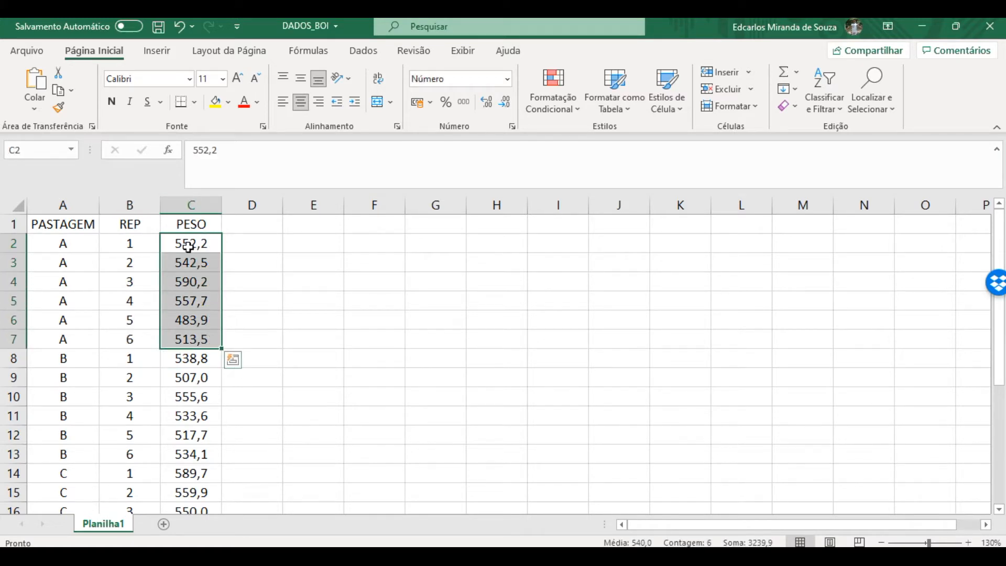
click(274, 239)
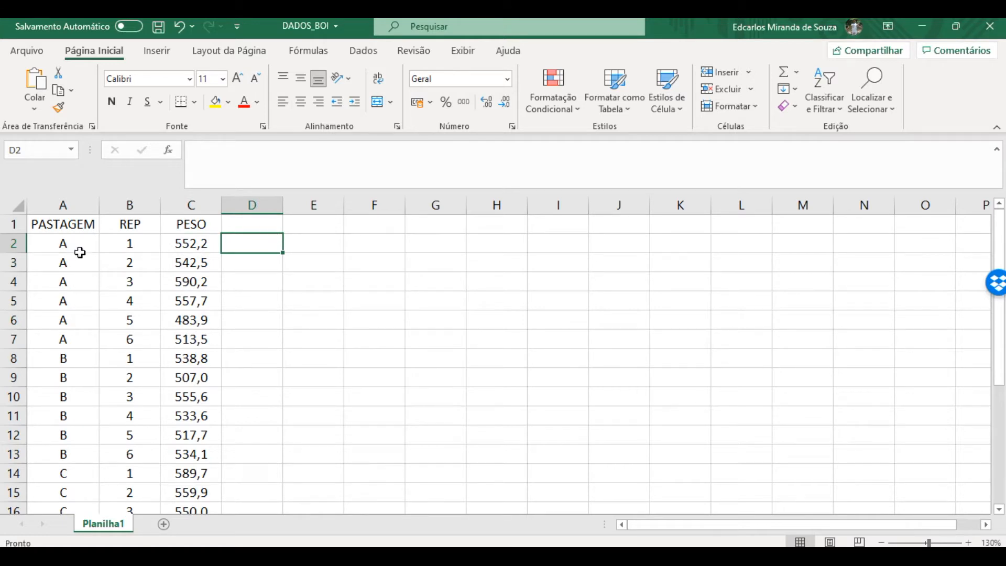
click(68, 225)
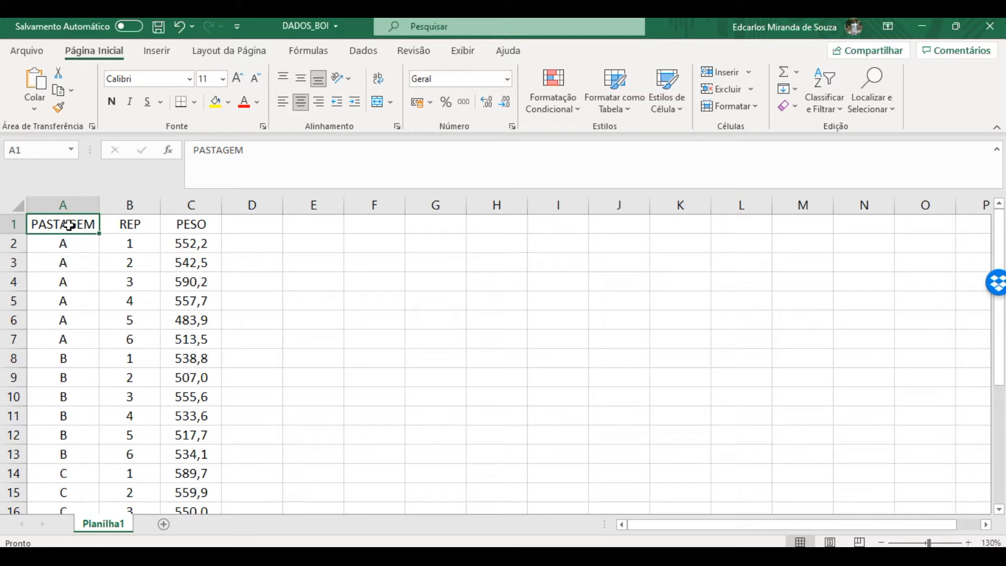
click(209, 250)
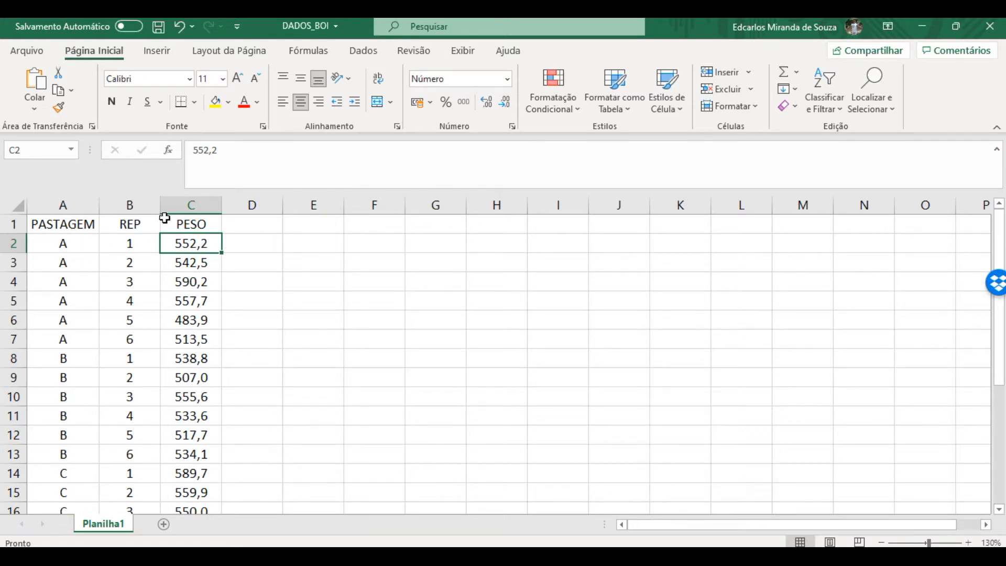
click(185, 342)
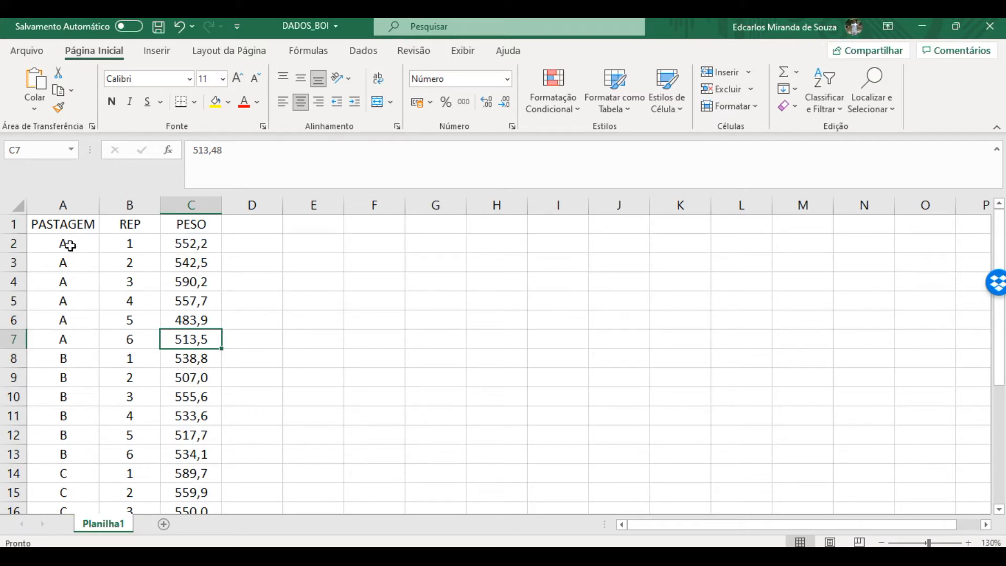
drag(69, 245, 67, 334)
drag(140, 243, 145, 340)
drag(67, 357, 67, 452)
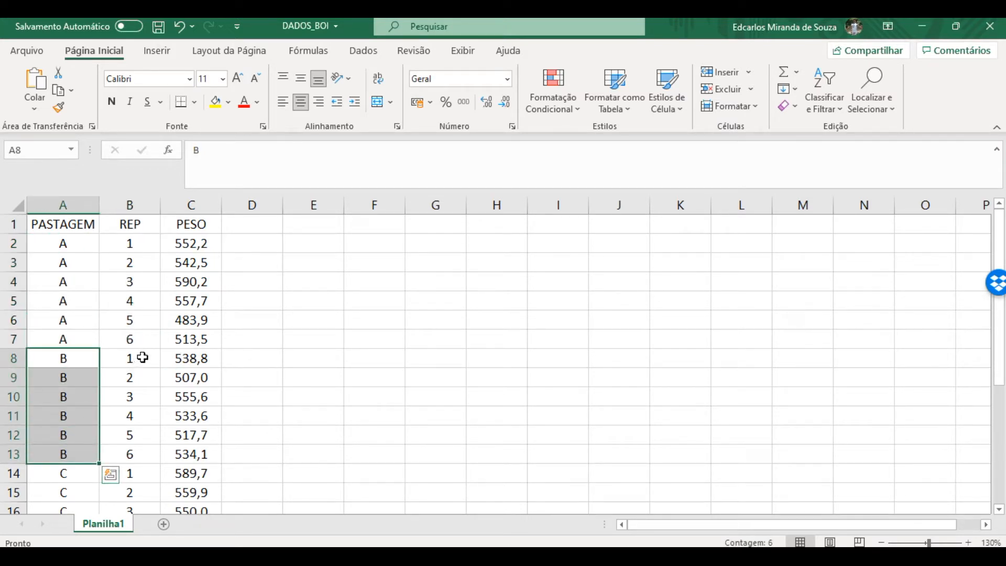
drag(140, 356, 144, 458)
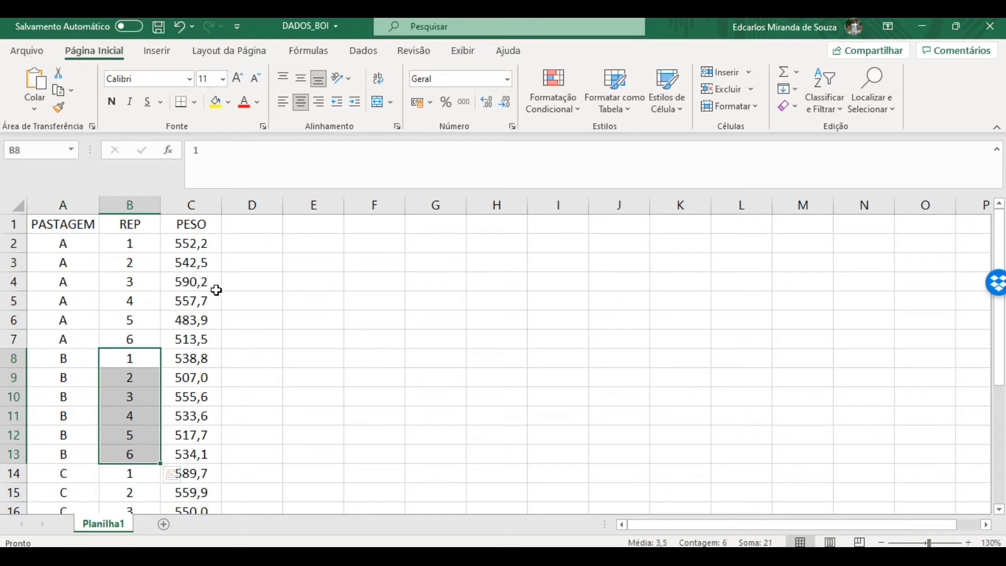
Step: Go through the PESO column from the first weight down into the treatment C rows and back up
click(206, 246)
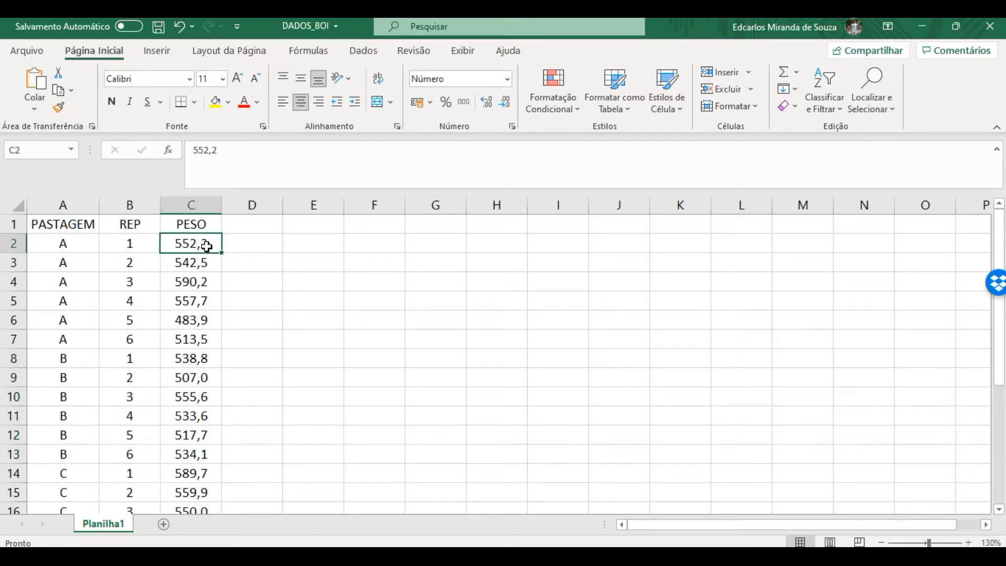
key(Down)
key(Down)
key(Down)
key(Down)
key(Down)
key(Down)
key(Down)
key(Down)
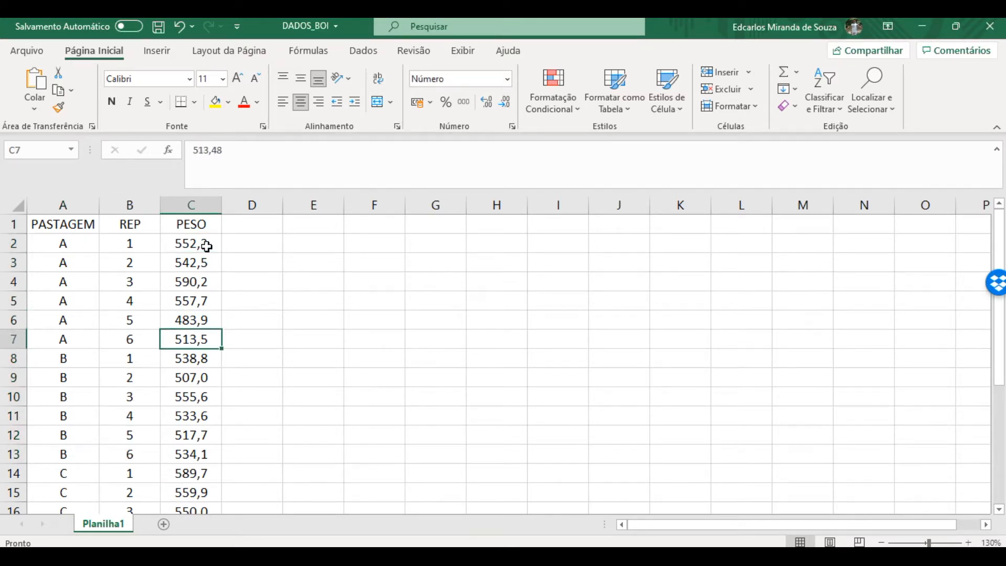
key(Down)
key(Down)
key(Down)
key(Down)
key(Down)
key(Down)
key(Down)
key(Down)
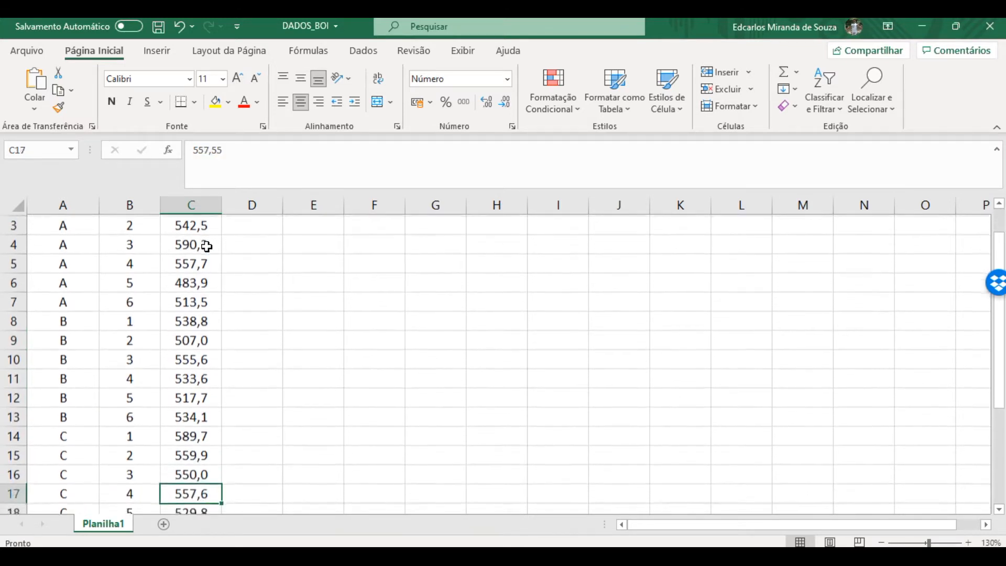
key(Up)
key(Up)
key(Up)
key(Up)
key(Up)
key(Up)
key(Up)
key(Up)
key(Up)
key(Up)
key(Up)
key(Up)
key(Up)
key(Up)
key(Up)
key(Up)
key(Up)
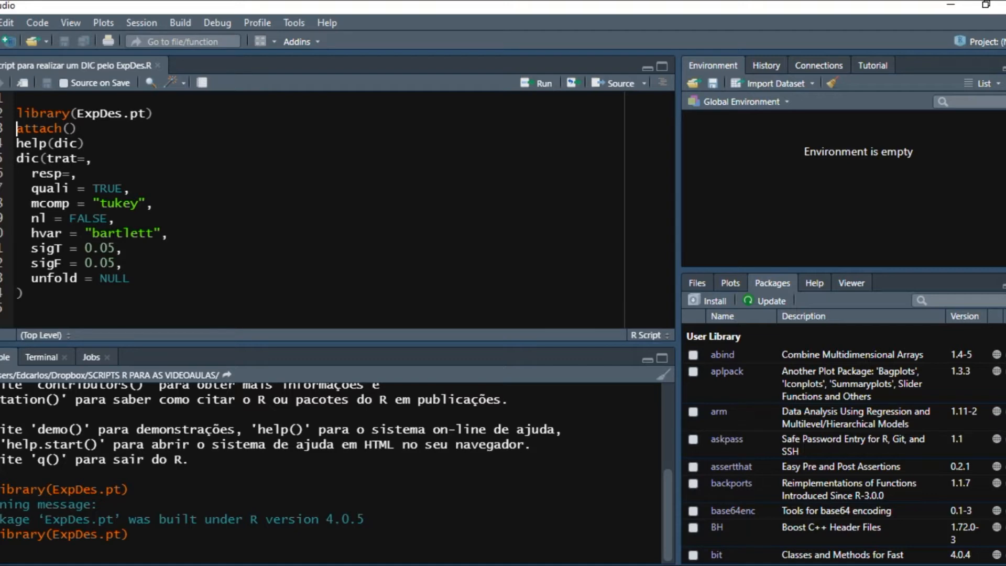
Step: In RStudio, import the Excel file DADOS_BOI from the DADOS DO BANZATO folder as a dataset and return to the script
click(16, 27)
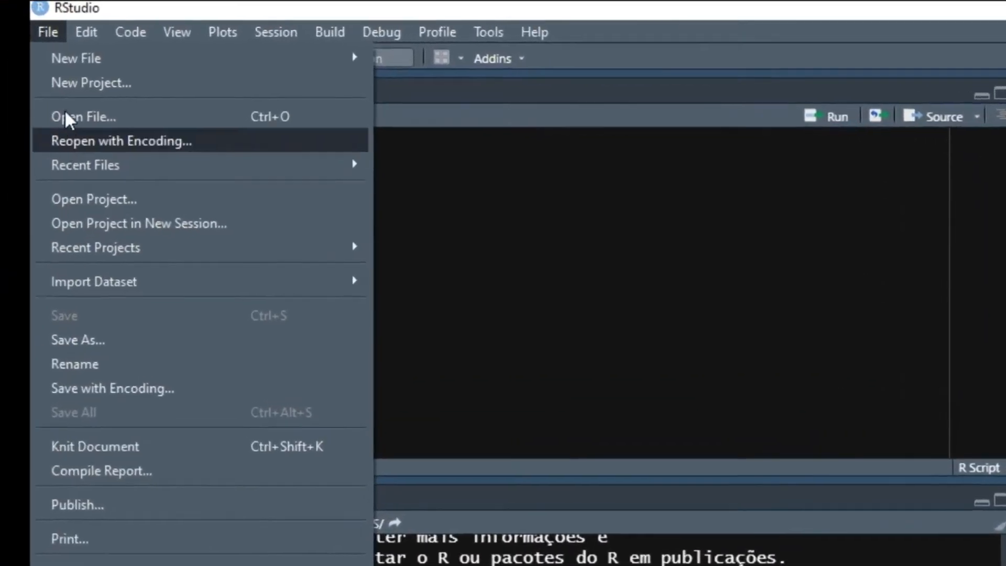
mouse_move(148, 325)
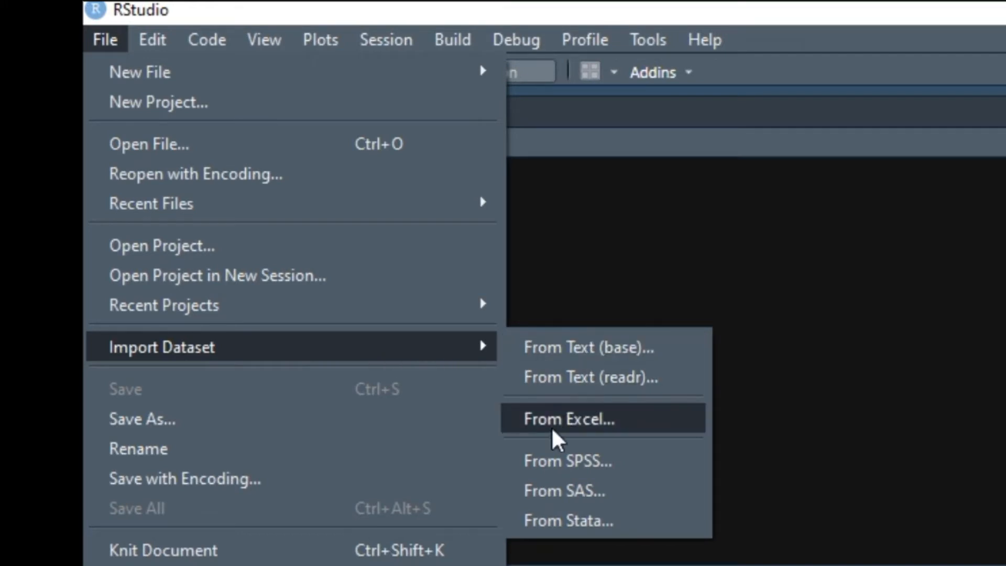
click(602, 420)
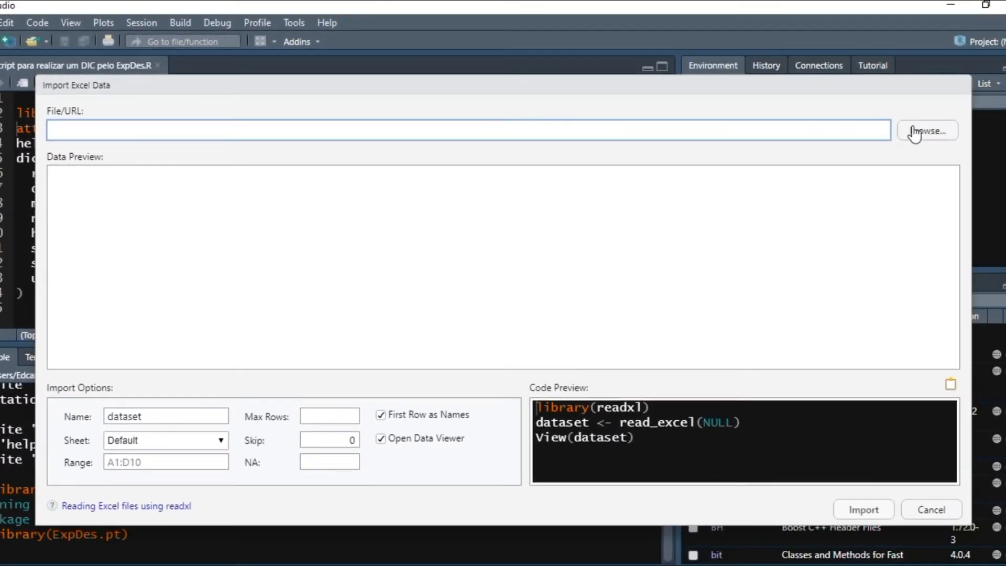
click(916, 128)
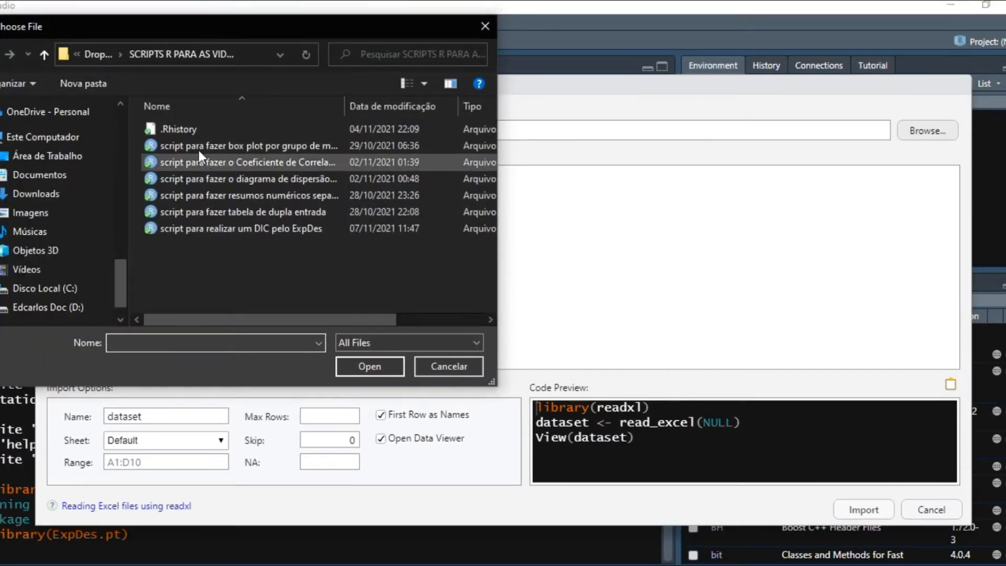
click(121, 128)
scroll(94, 199, up, 6)
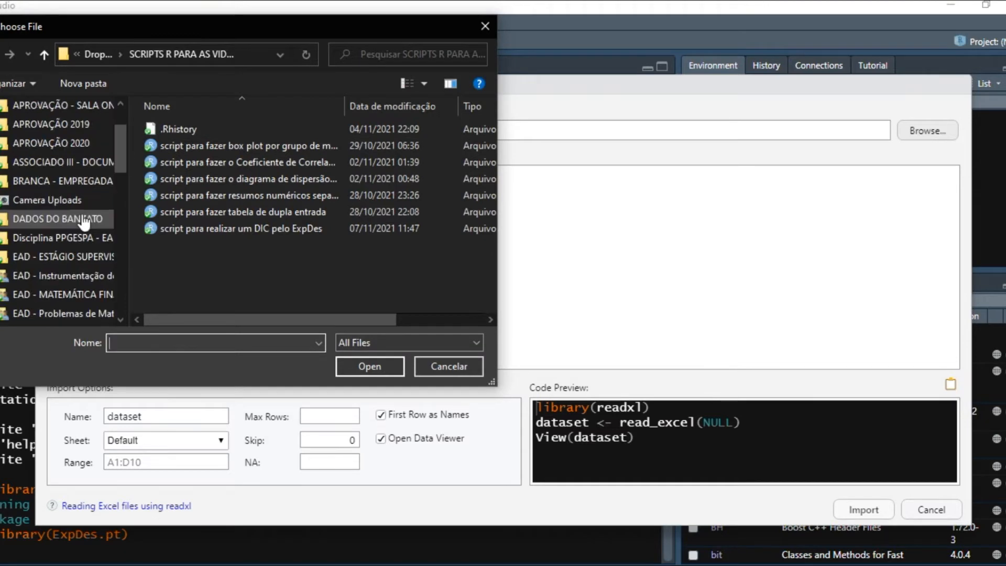
click(84, 220)
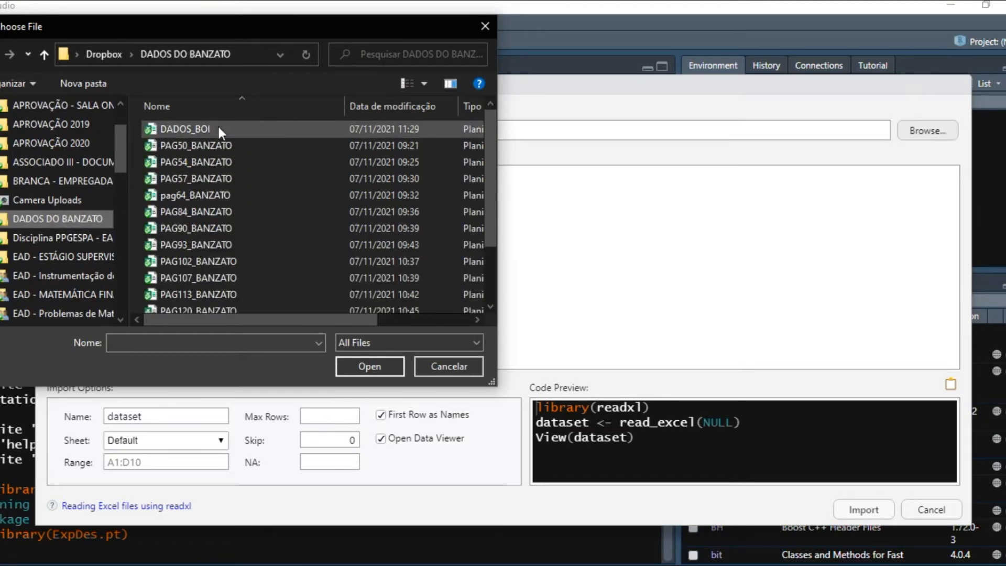
click(187, 129)
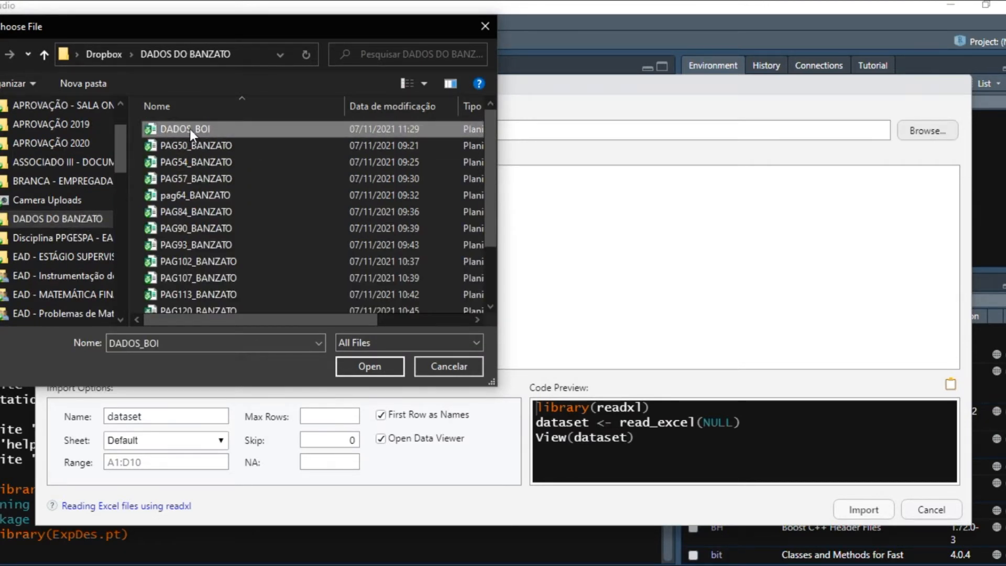
click(369, 366)
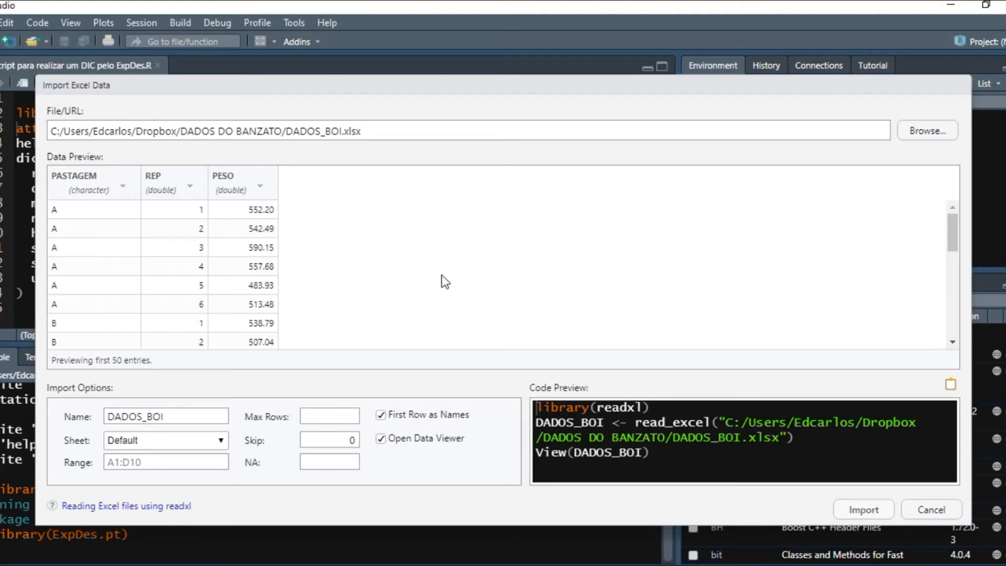
click(864, 510)
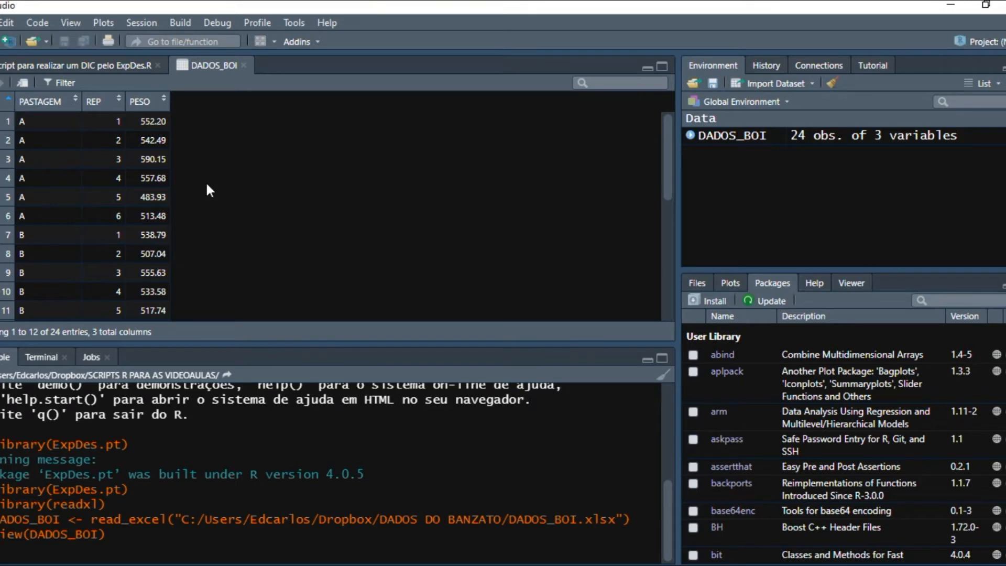
click(111, 65)
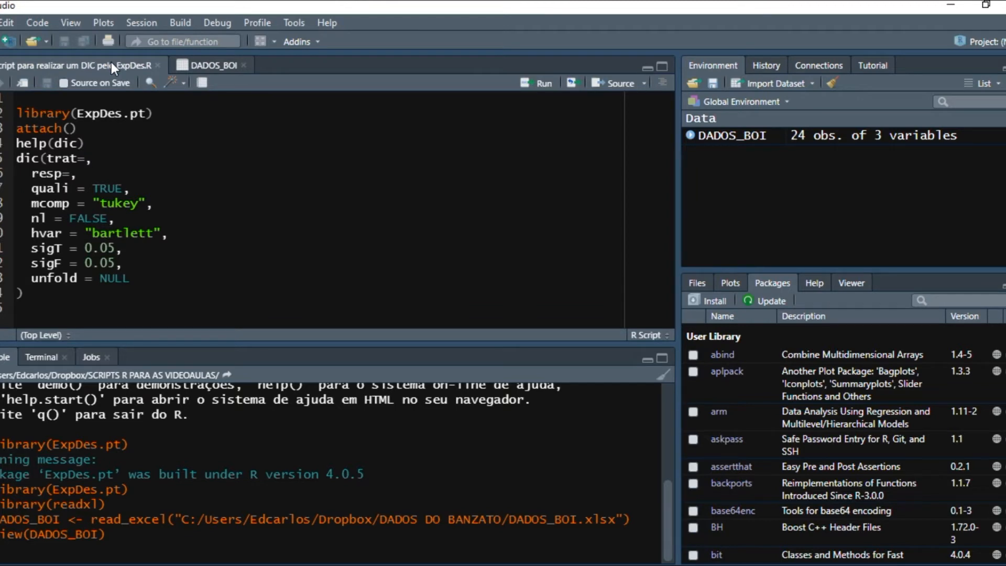
Step: Check the imported DADOS_BOI table, complete the script's attach call as attach(DADOS_BOI), and run that line
click(205, 65)
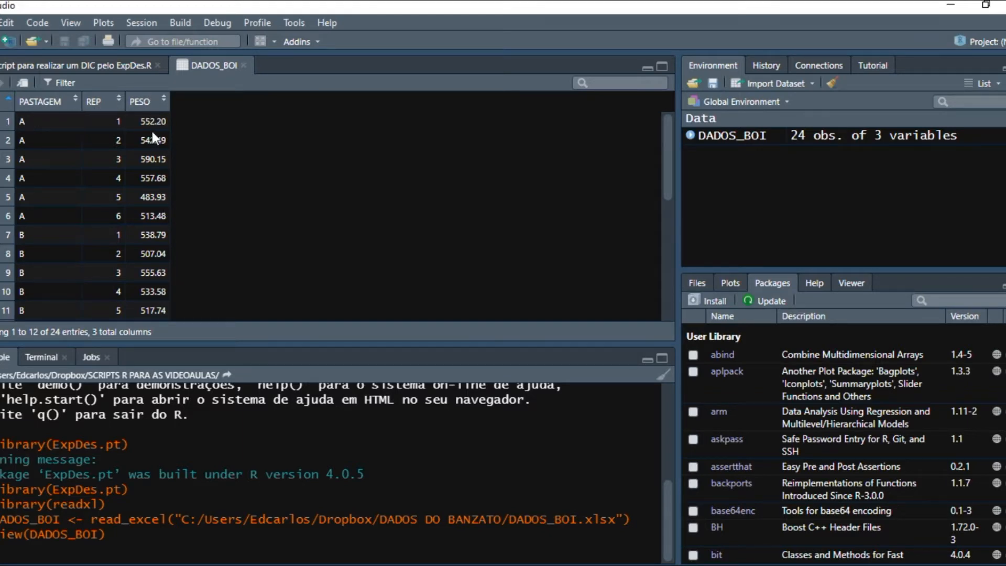
click(120, 67)
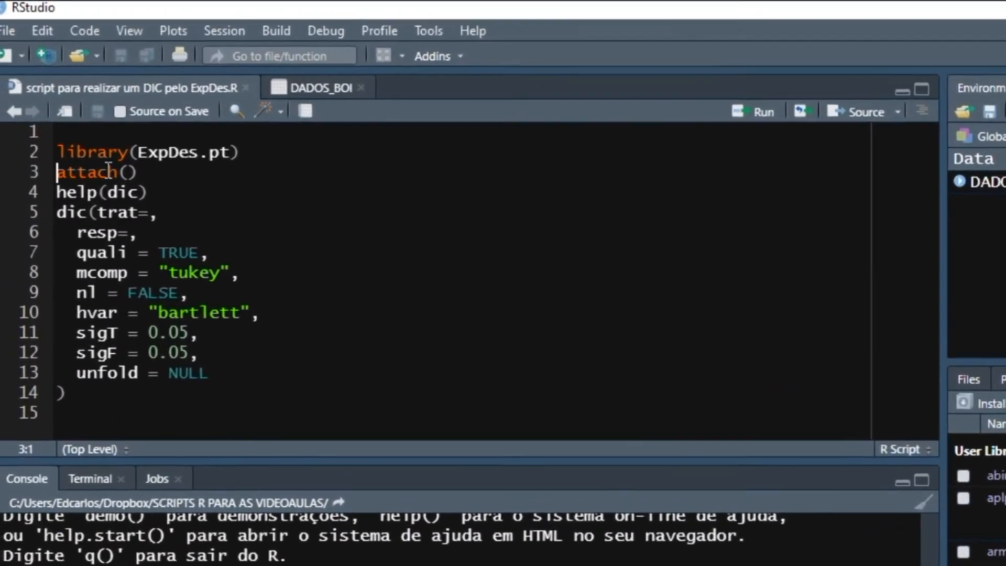
click(128, 172)
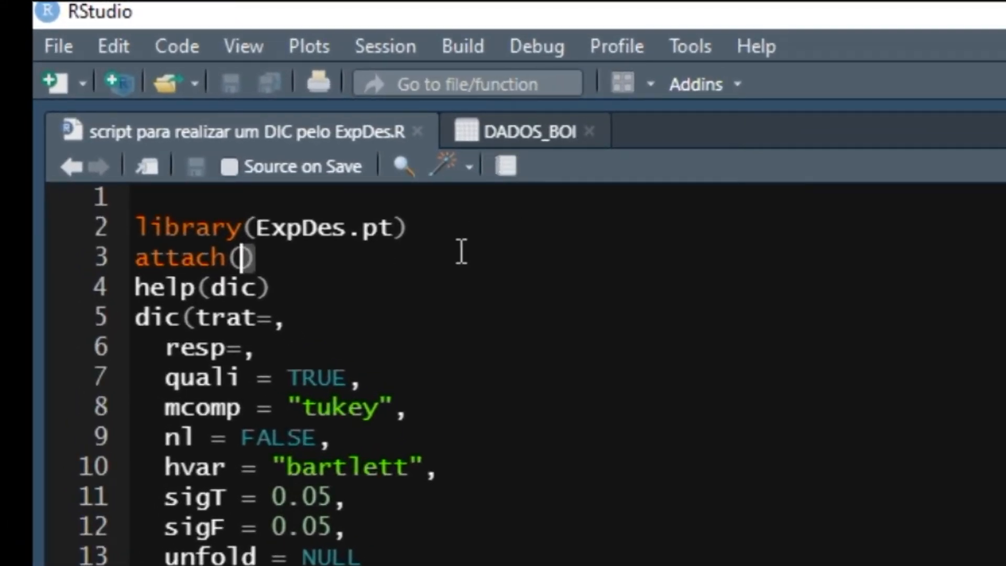
text(d)
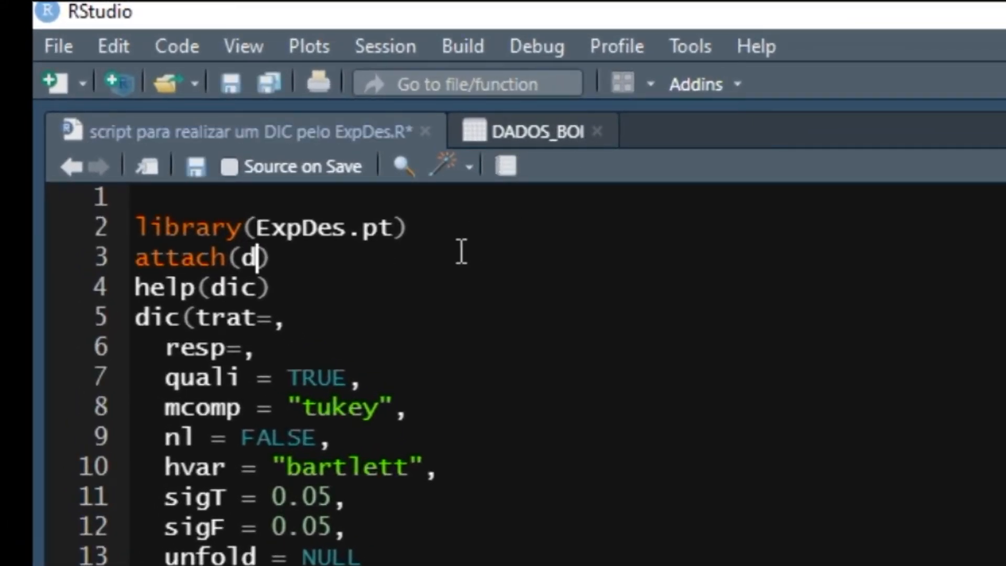
key(BackSpace)
text(DAD)
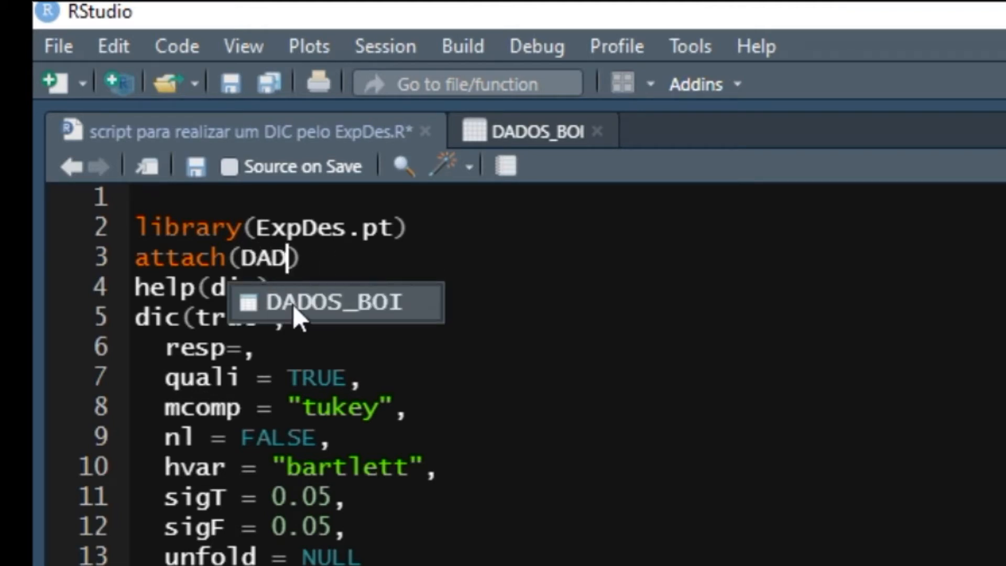
click(386, 303)
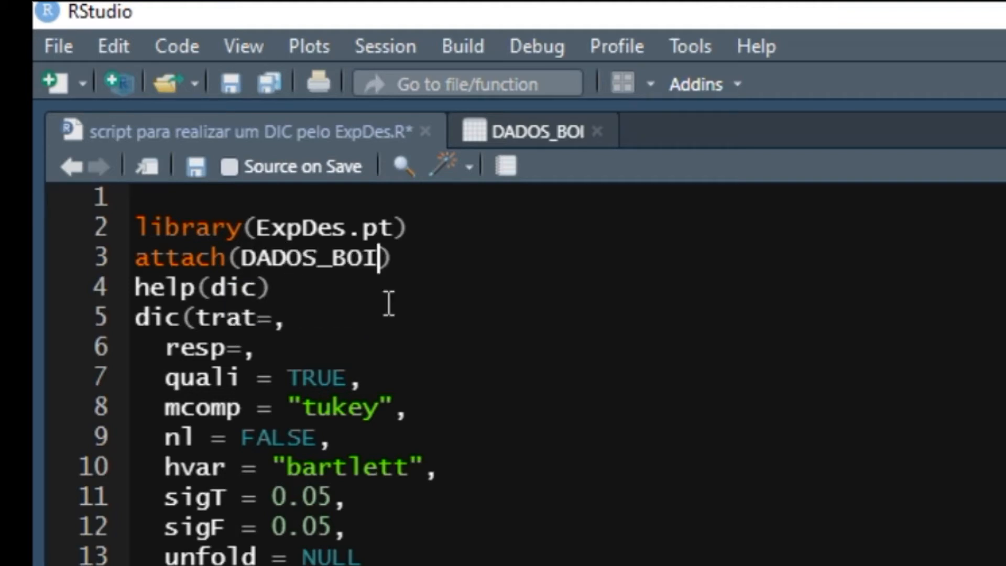
click(412, 260)
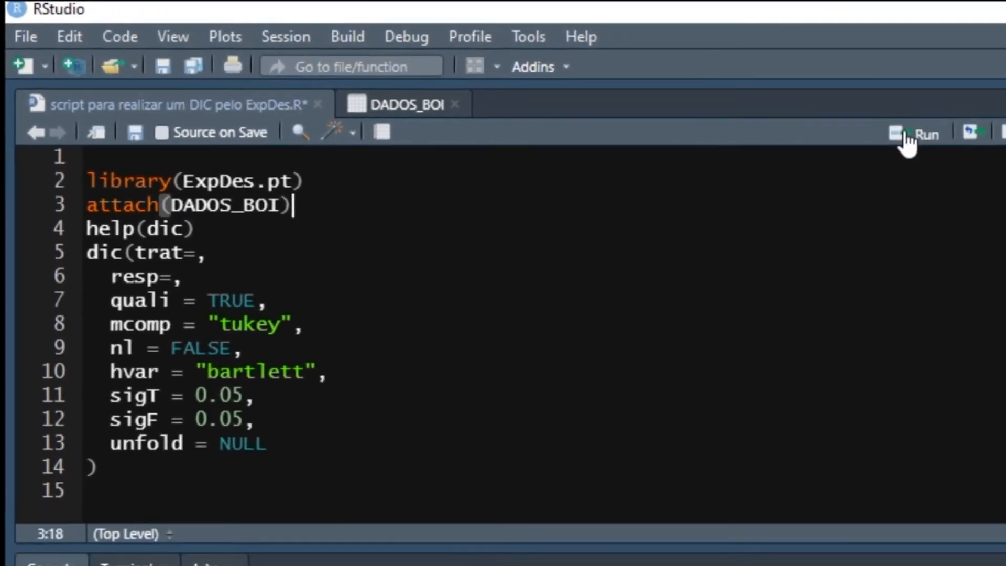
click(916, 137)
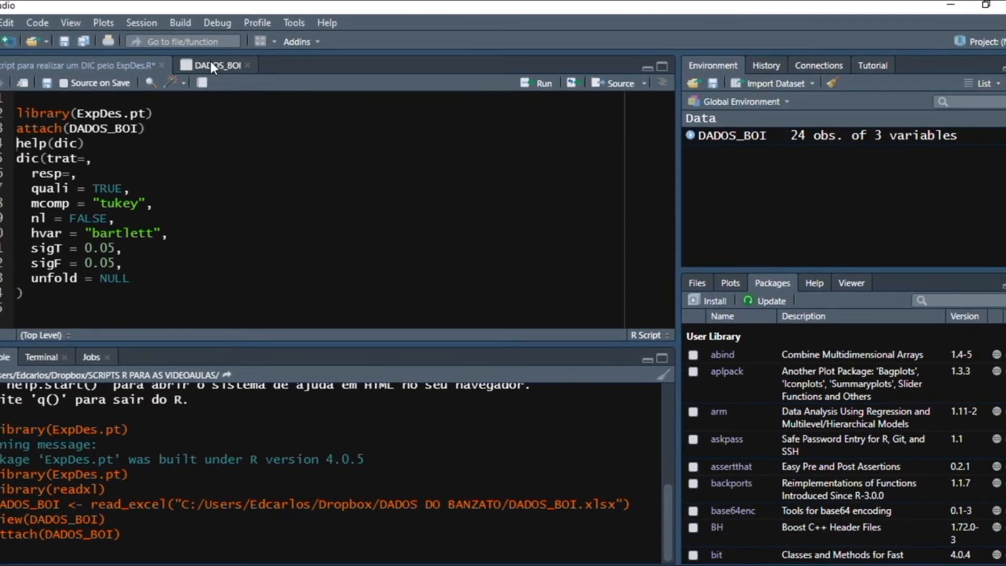
Step: Look over the DADOS_BOI table again, run the help(dic) line, and view the function's usage and arguments
click(335, 90)
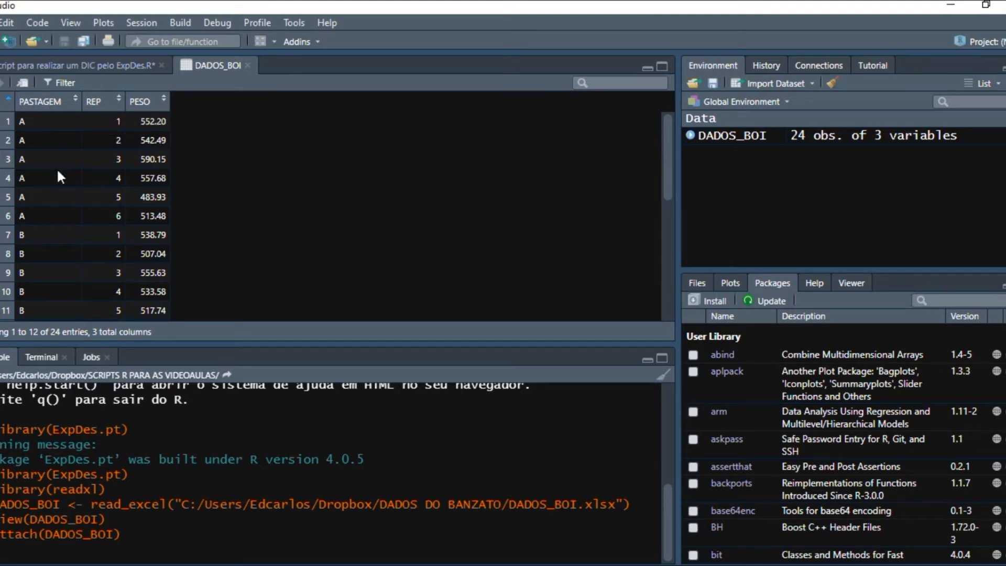
click(108, 68)
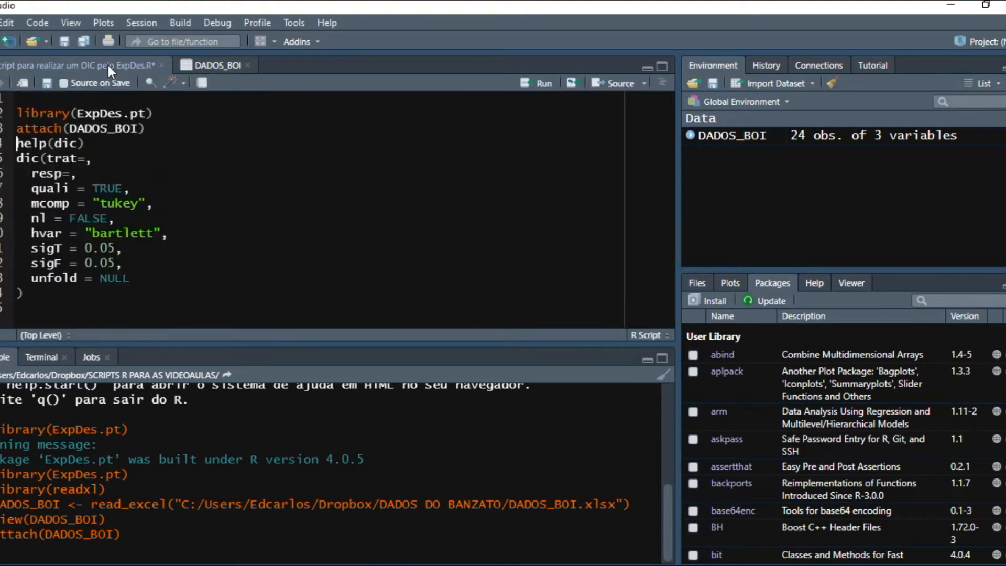
click(88, 142)
click(539, 85)
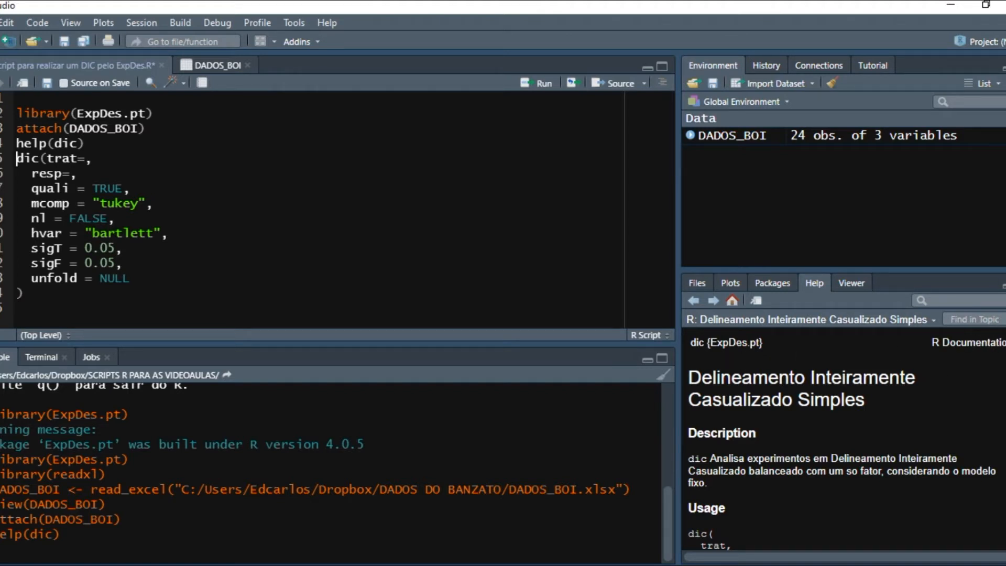
scroll(841, 441, down, 5)
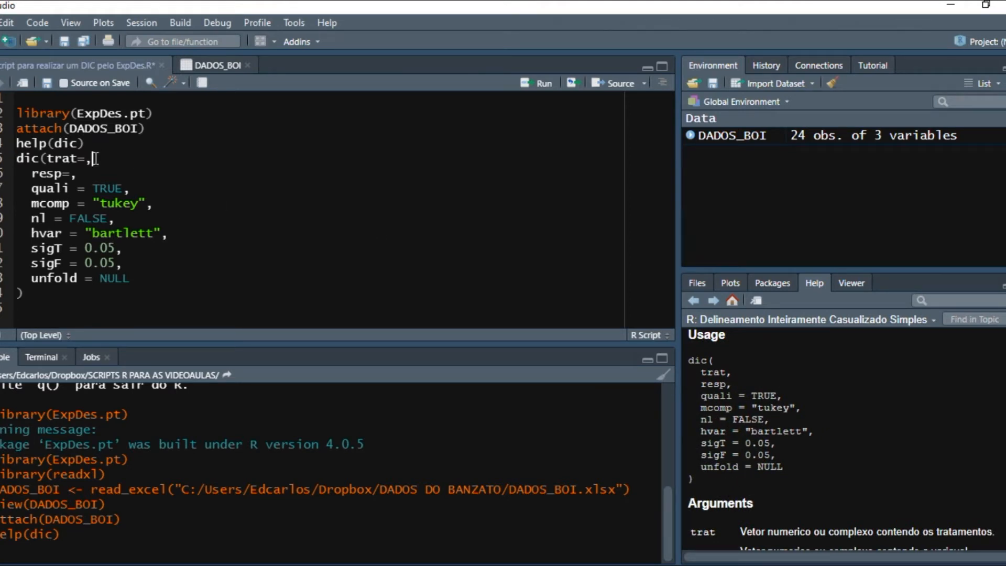
Step: Check the treatment column's name in the DADOS_BOI table and set the dic call's trat argument to PASTAGEM
drag(47, 157, 78, 158)
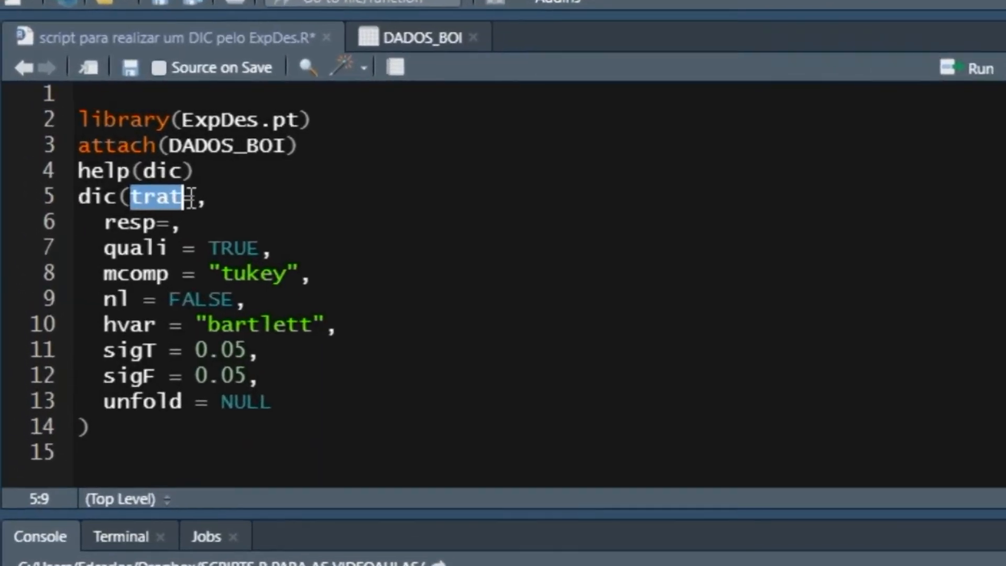
click(153, 185)
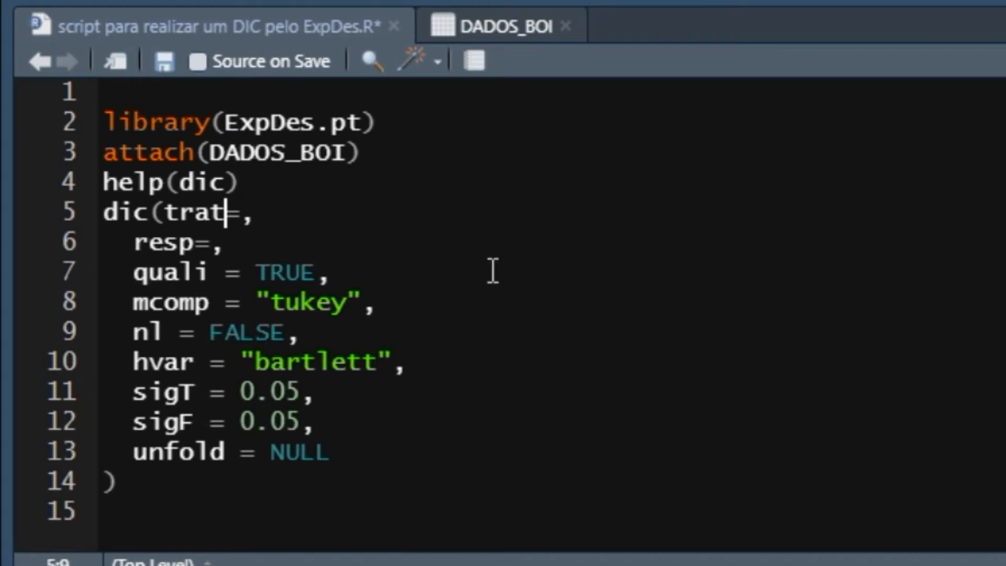
click(241, 217)
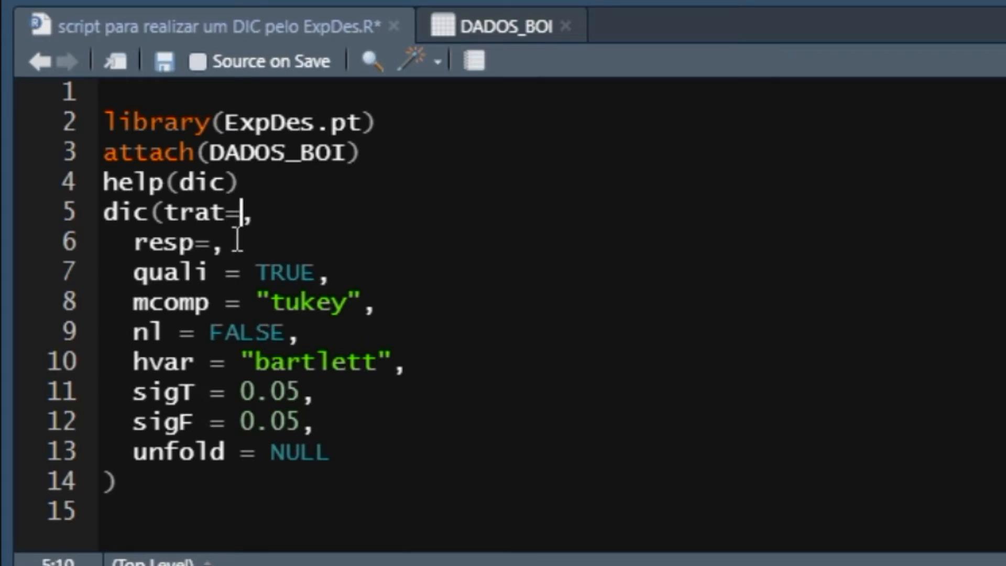
click(496, 30)
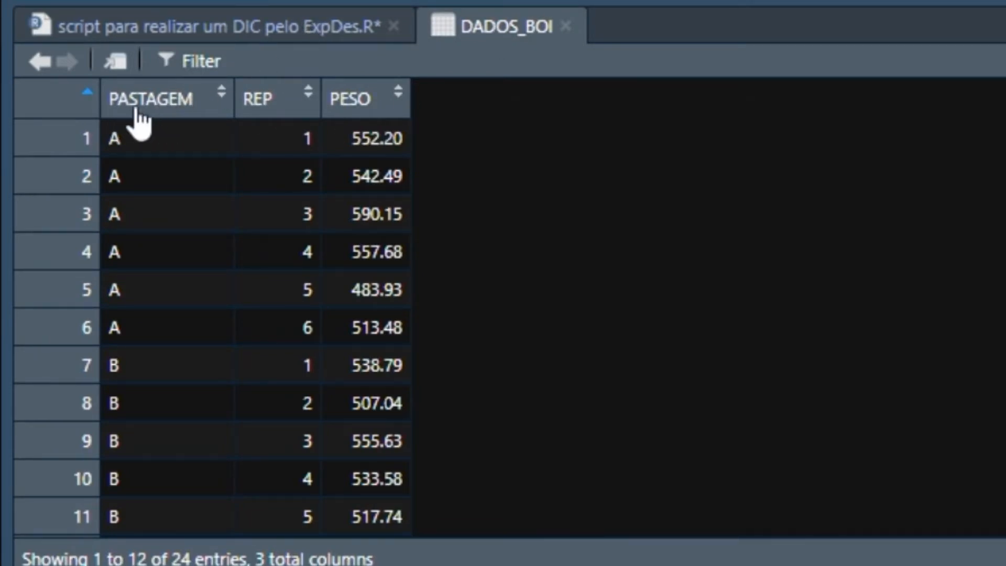
click(287, 16)
text(P)
key(BackSpace)
text(PASTA,)
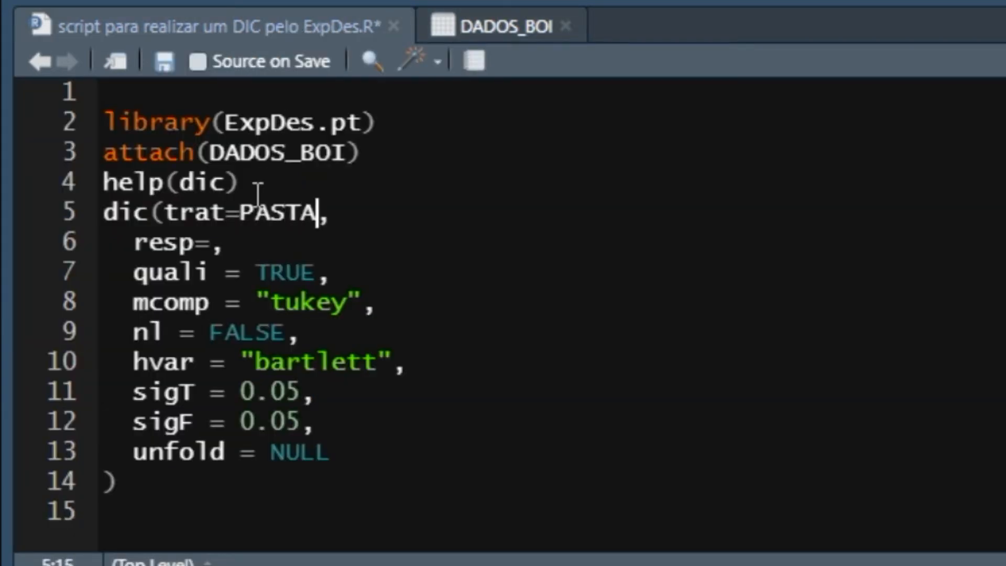
click(294, 259)
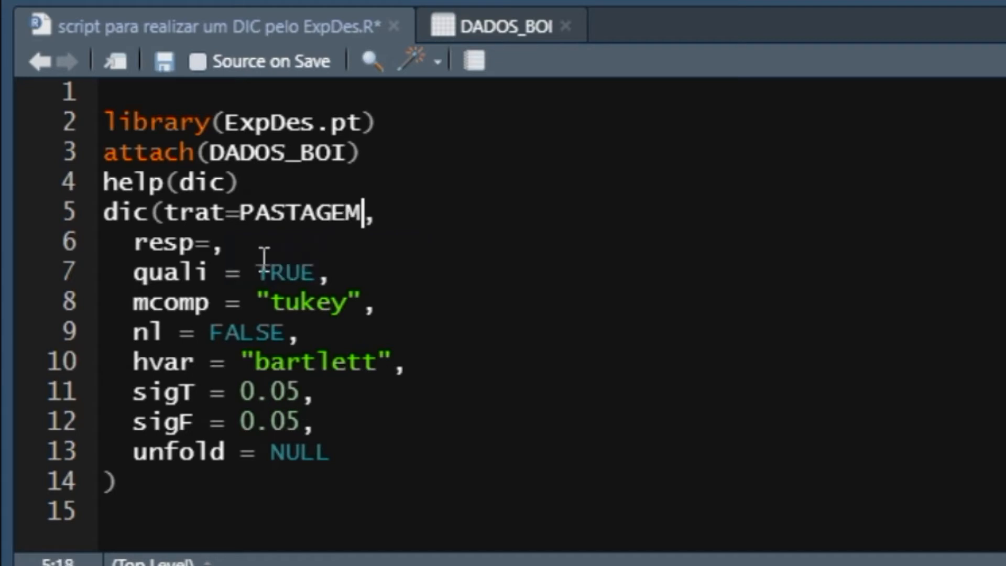
Step: Check the response column's name in the DADOS_BOI table and set the dic call's resp argument to PESO
click(212, 242)
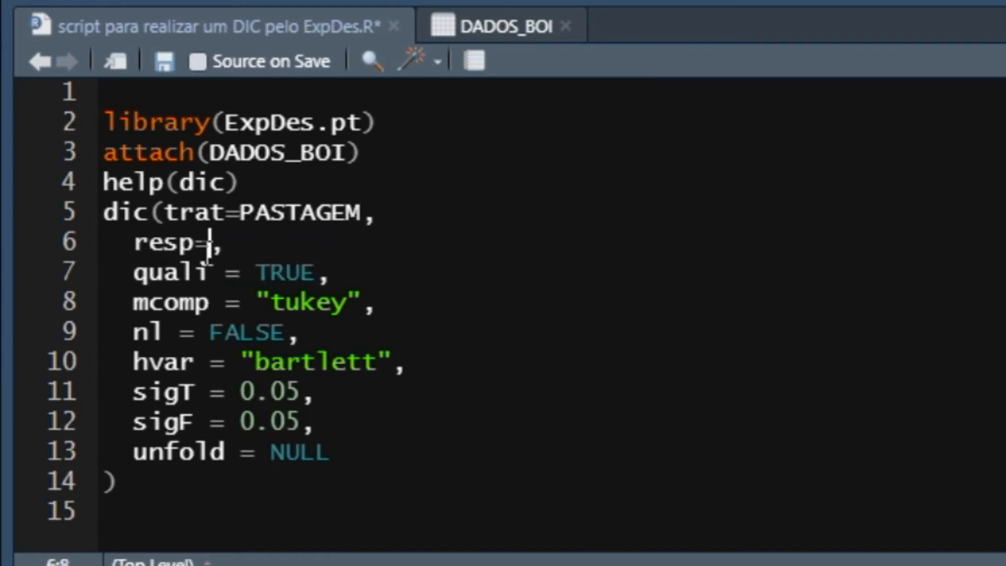
click(495, 21)
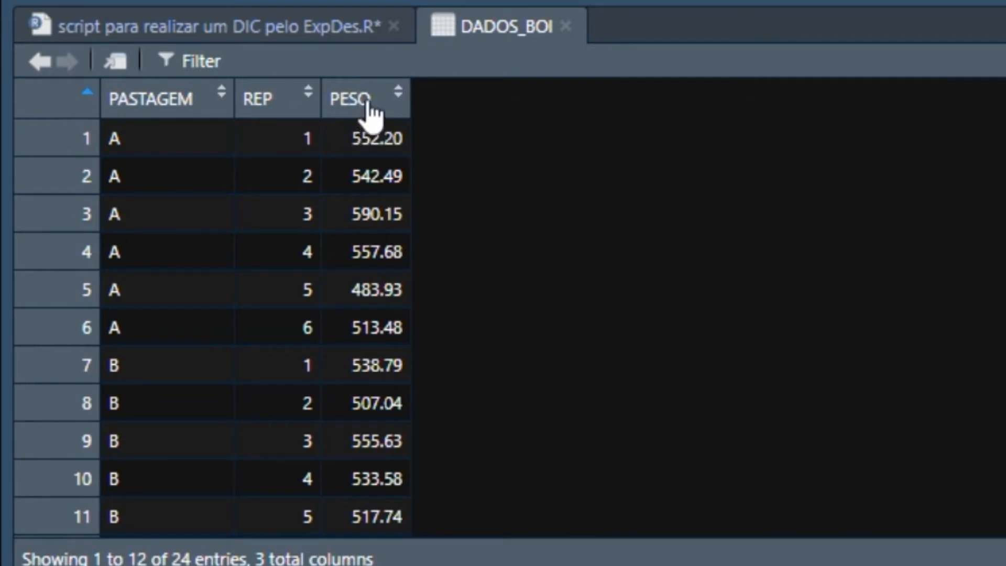
click(332, 31)
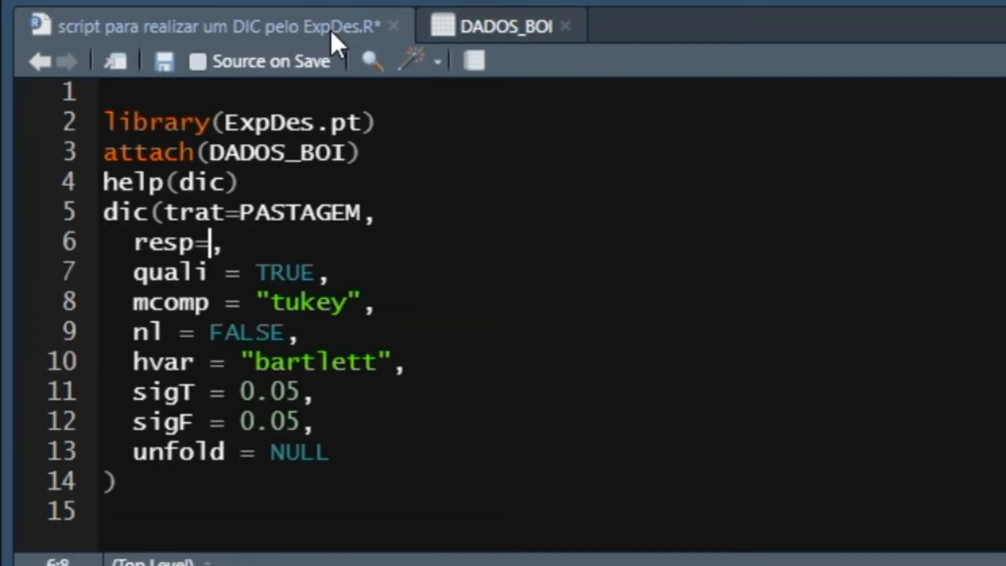
text(PESO)
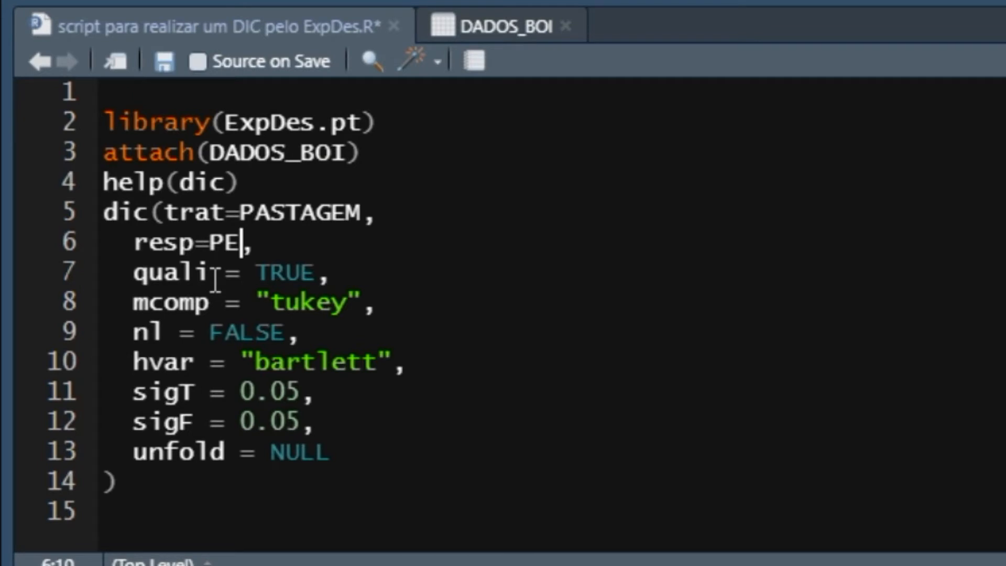
click(458, 210)
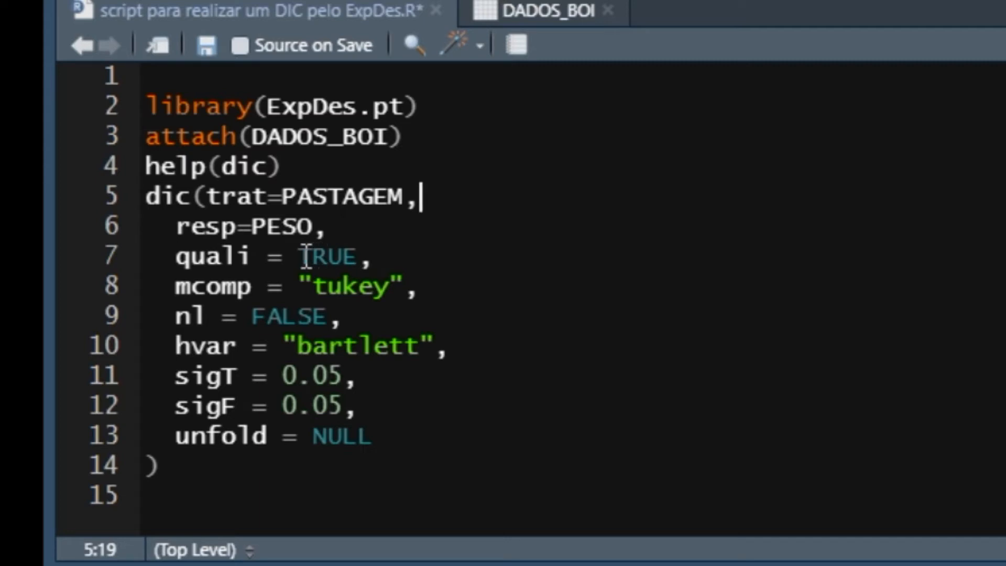
Step: Review the dic call's quali, mcomp, nl, hvar, sigT and sigF arguments against their descriptions in the help page
drag(302, 257, 359, 260)
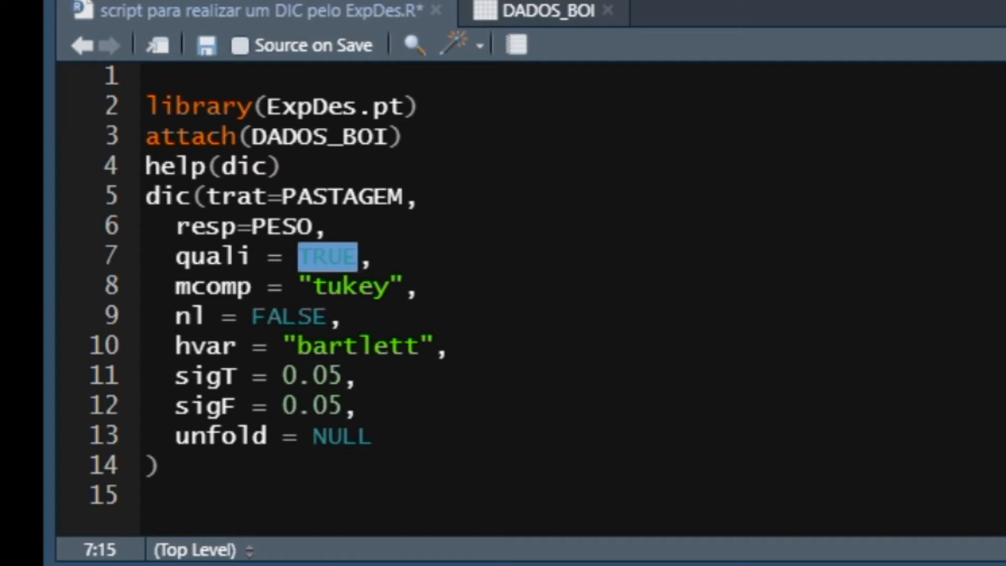
click(376, 265)
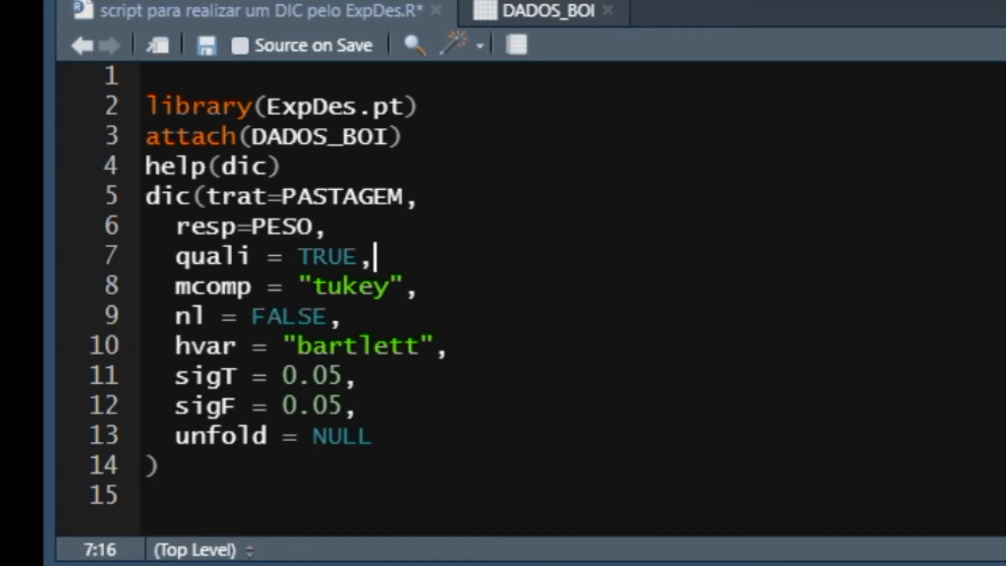
click(422, 291)
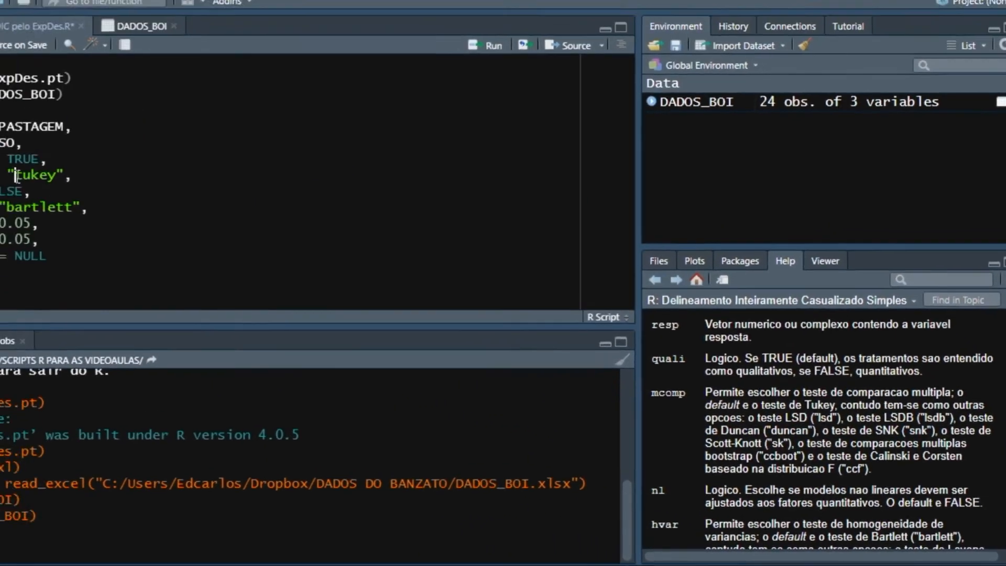
drag(16, 175, 57, 181)
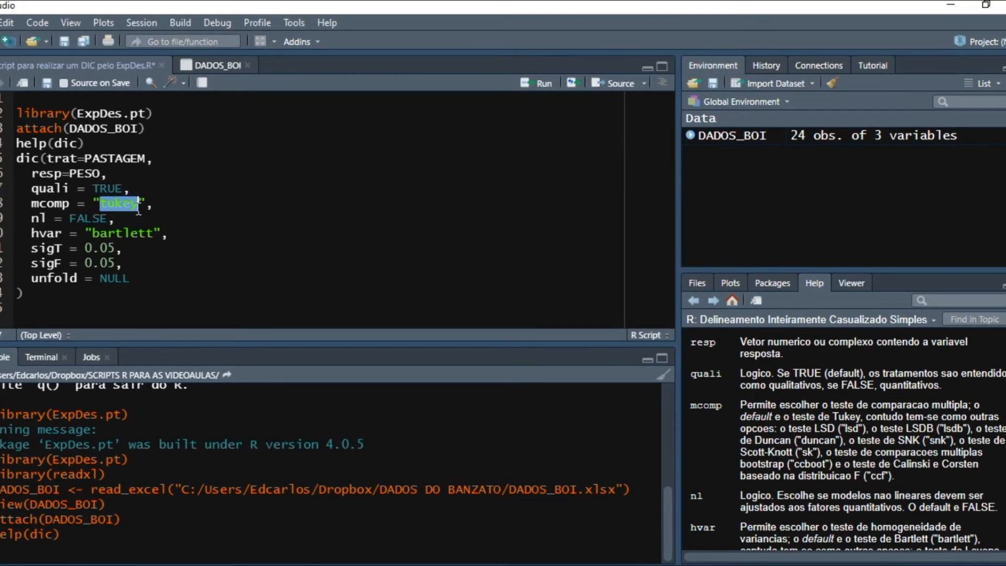
click(178, 205)
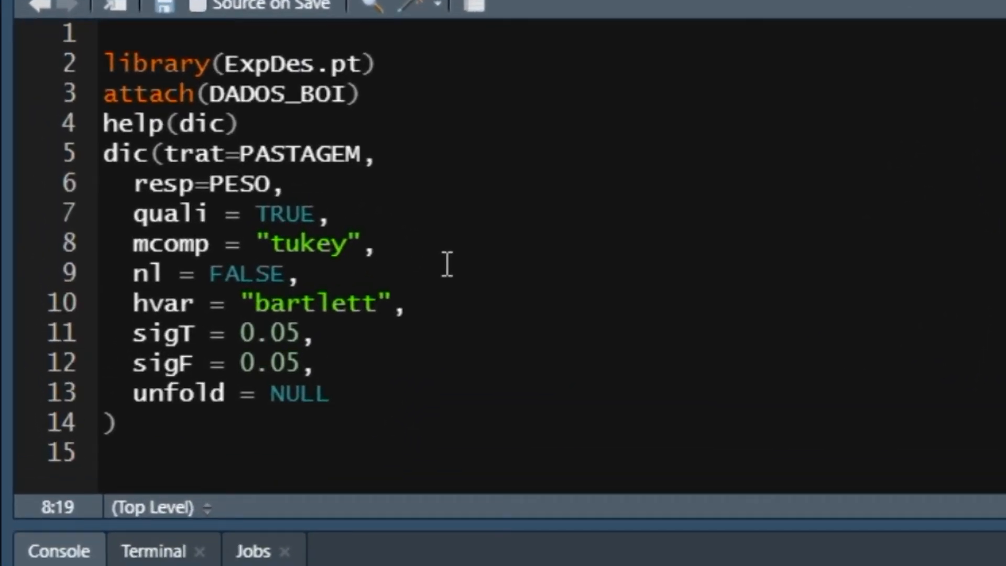
click(239, 274)
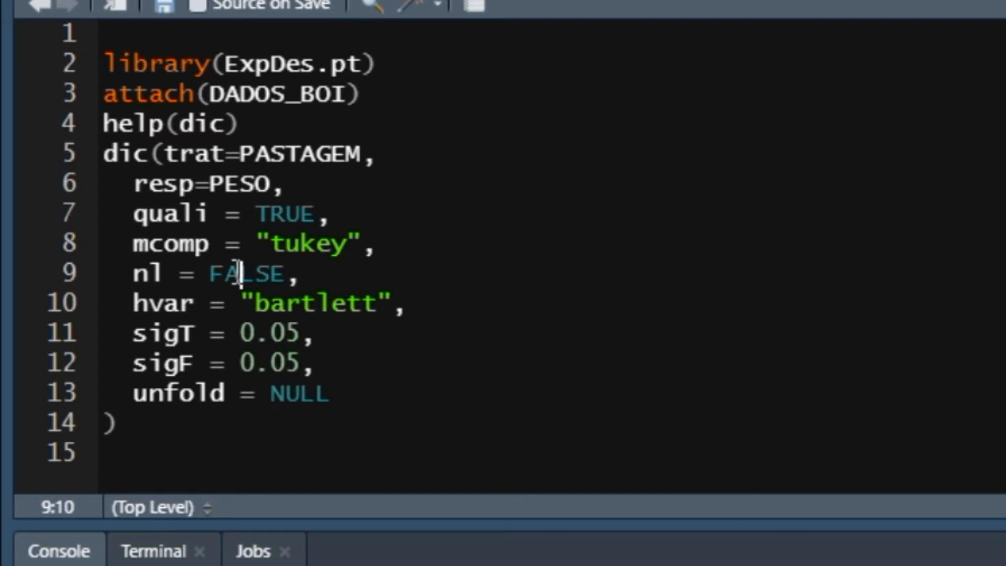
click(310, 278)
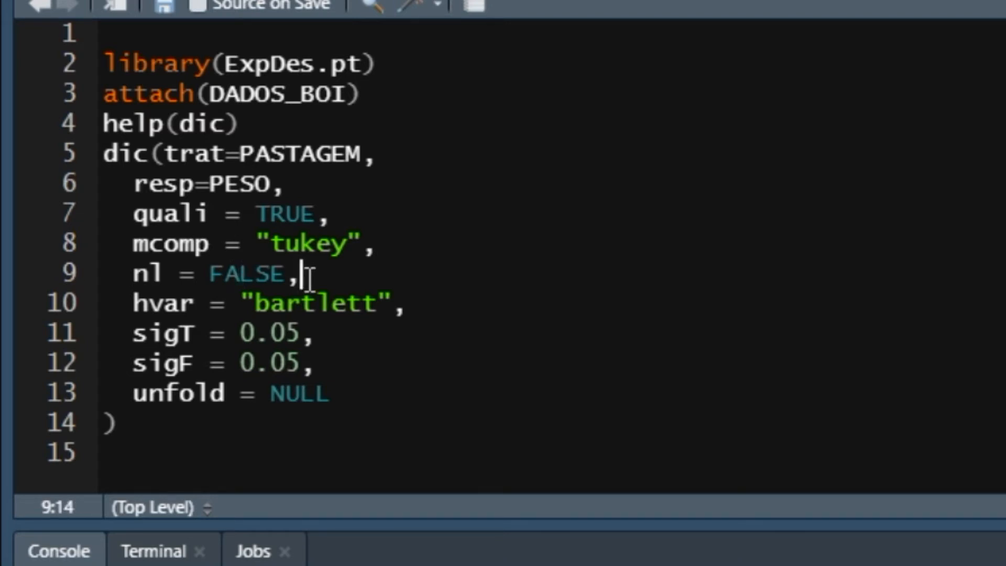
click(195, 304)
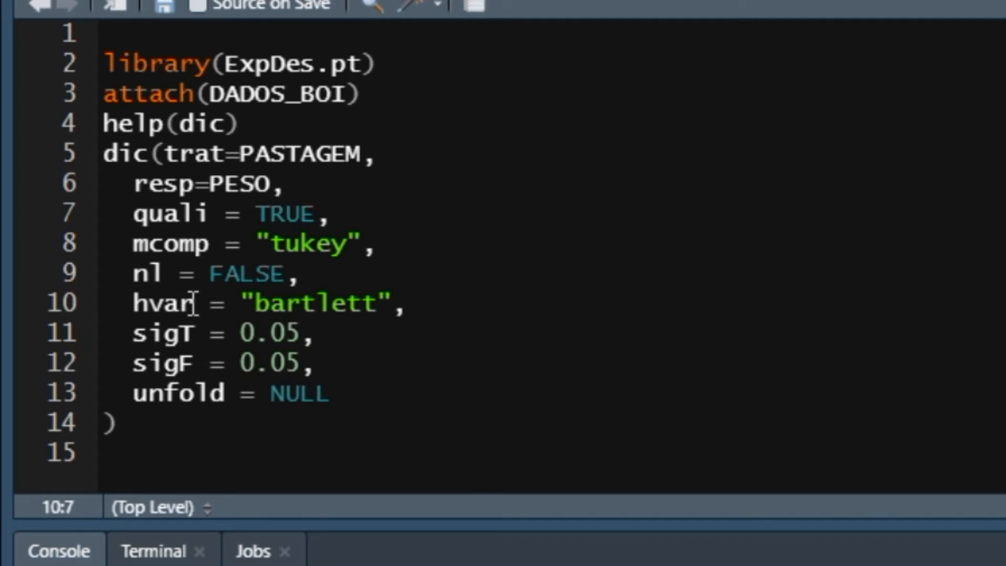
click(334, 304)
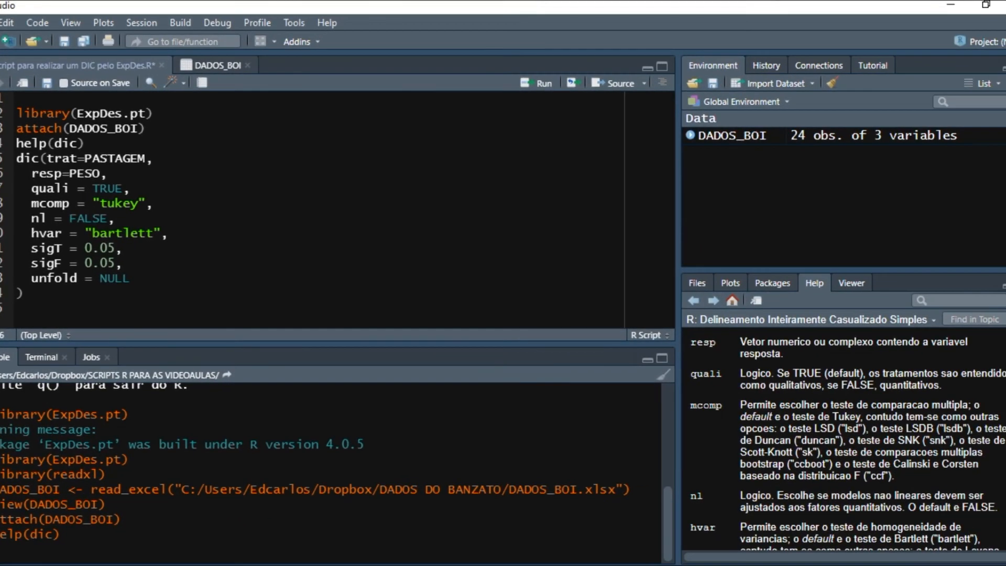
scroll(844, 440, down, 5)
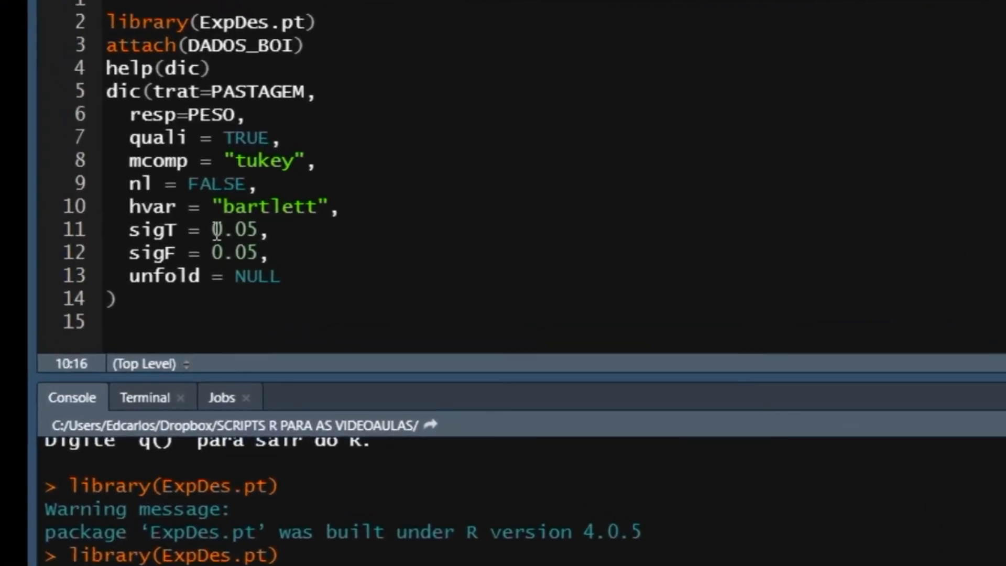
drag(217, 230, 259, 230)
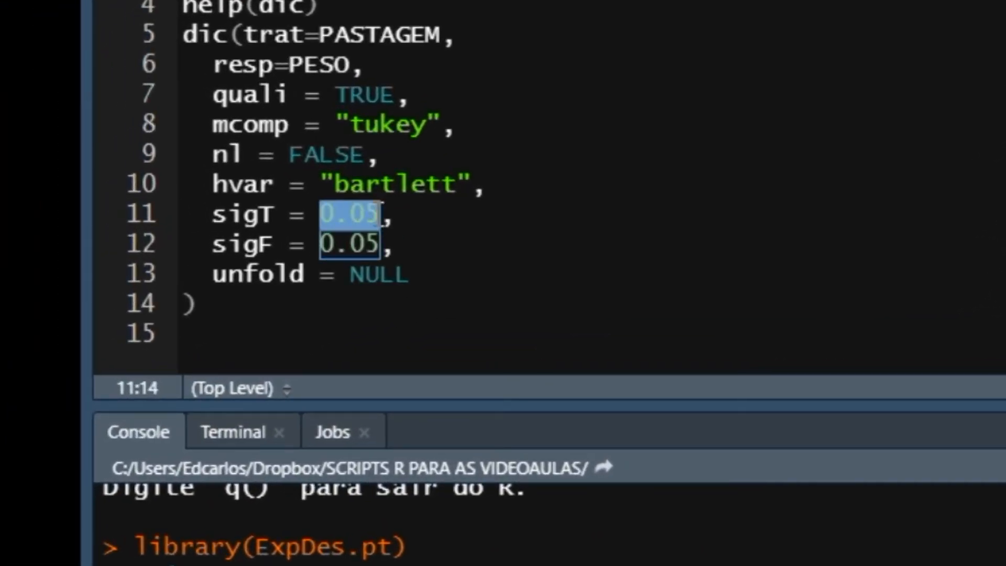
click(366, 242)
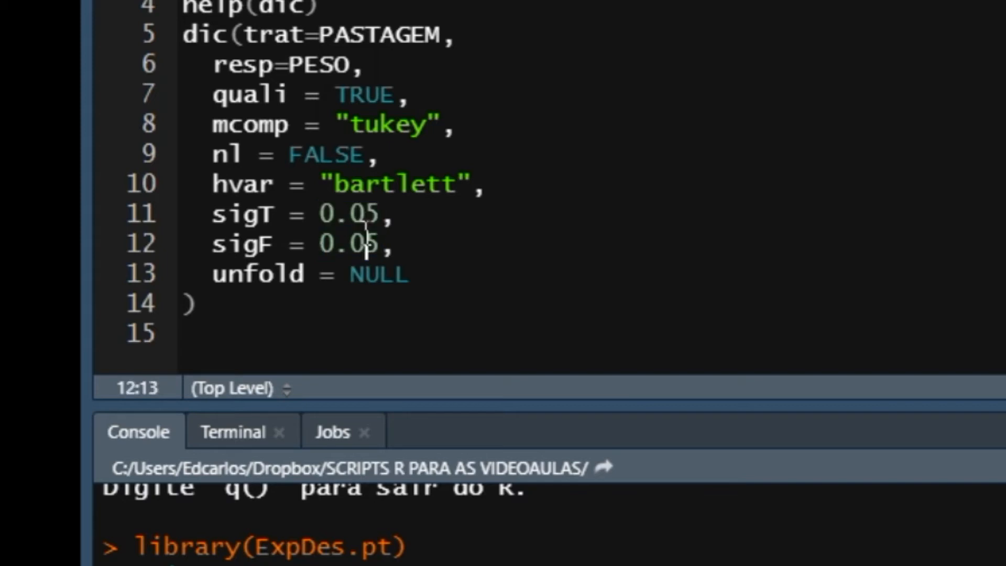
Step: Check the sigT and sigF significance levels in the script, and run the complete dic call
click(379, 206)
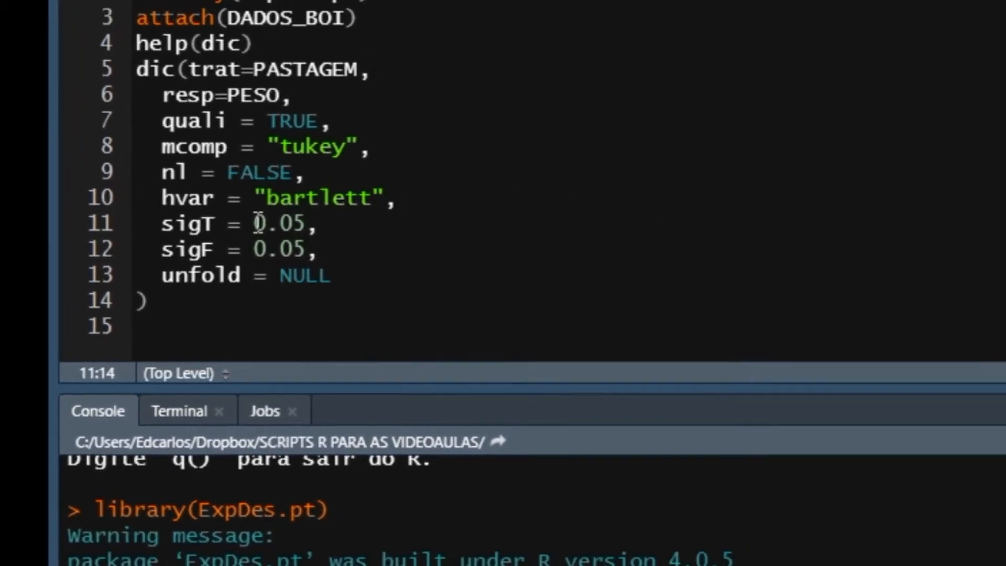
drag(258, 223, 305, 223)
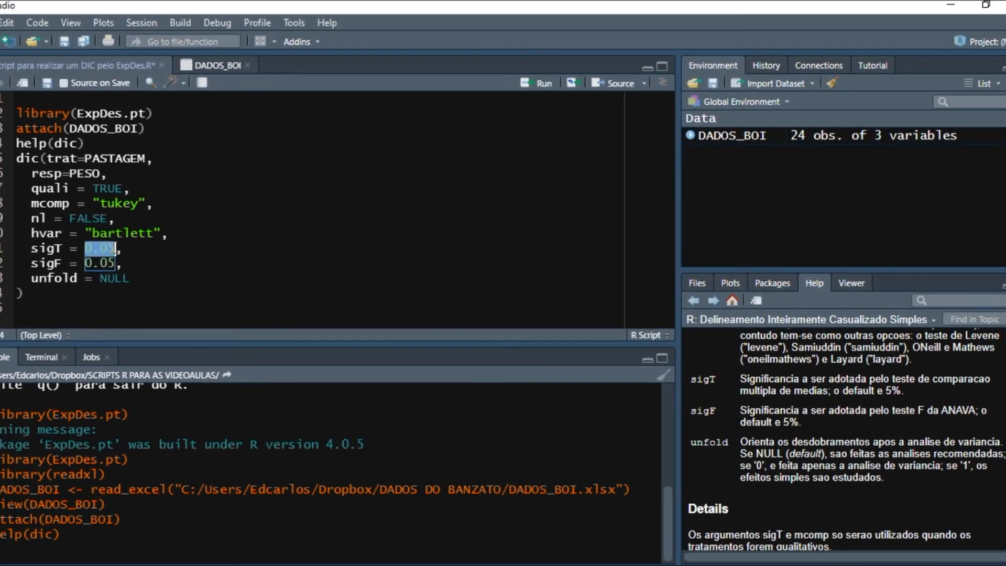
click(131, 203)
drag(88, 263, 115, 262)
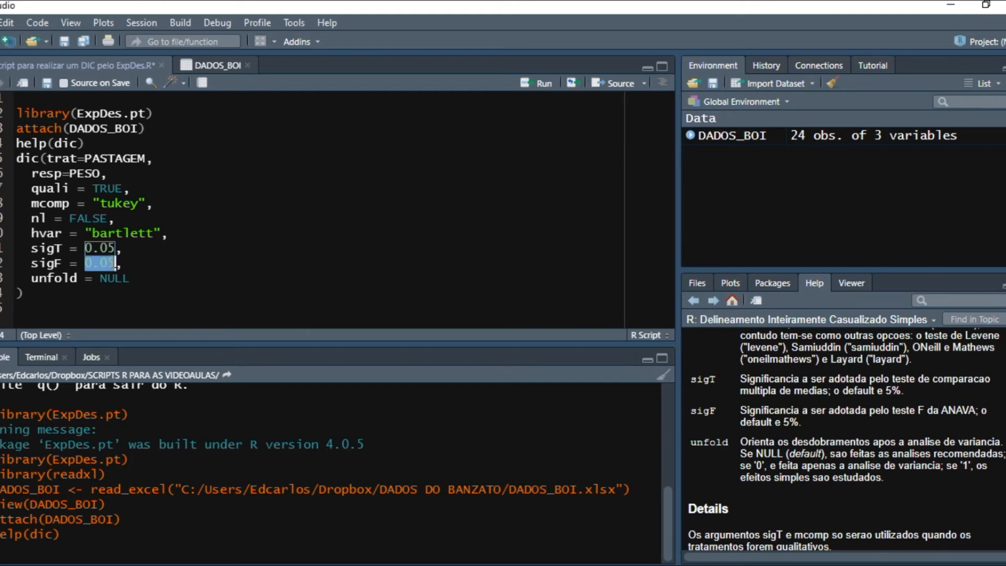
click(224, 300)
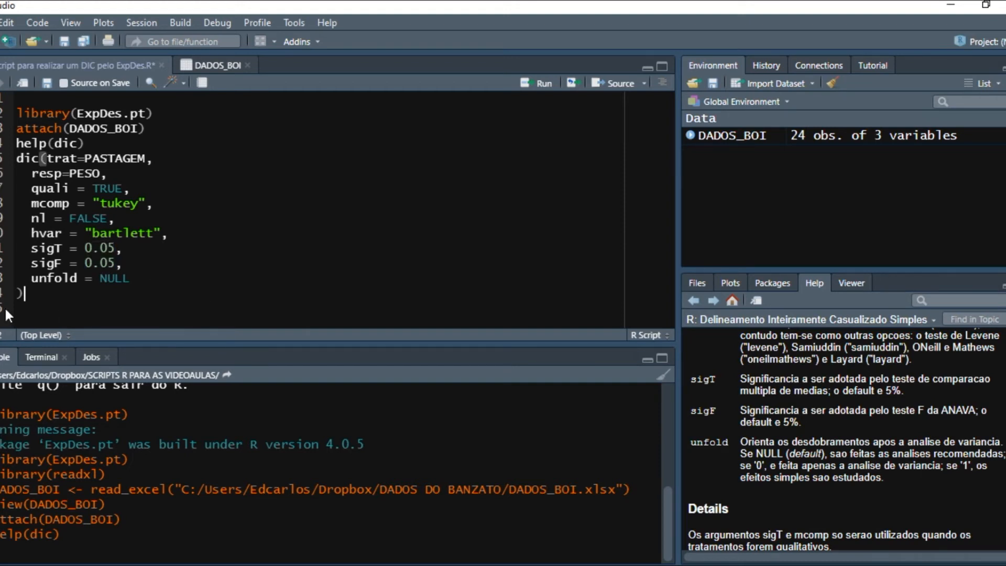
click(160, 278)
click(545, 86)
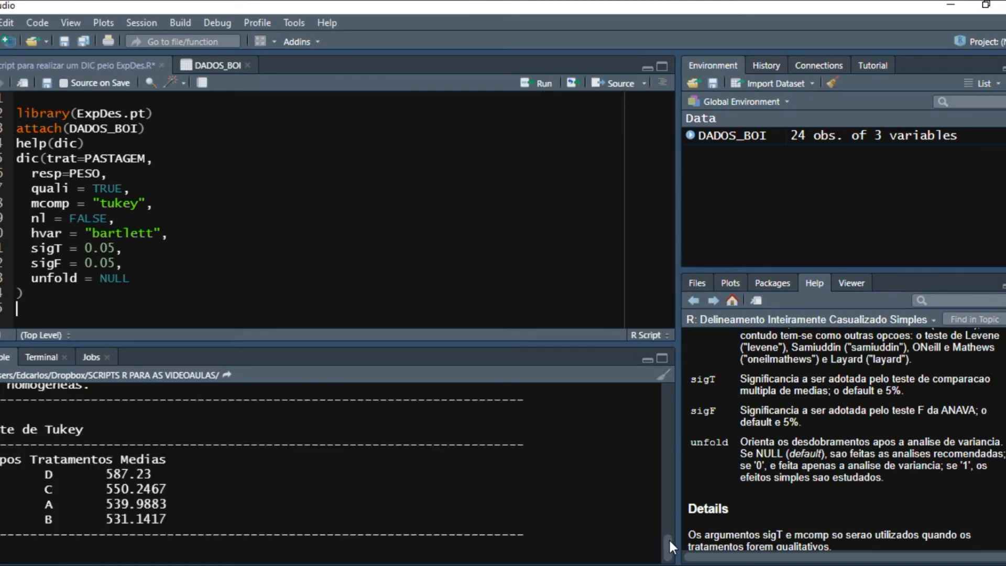
Step: Examine the analysis of variance table in the console output, including the treatment p-value and the coefficient of variation
scroll(669, 539, up, 10)
scroll(624, 429, down, 3)
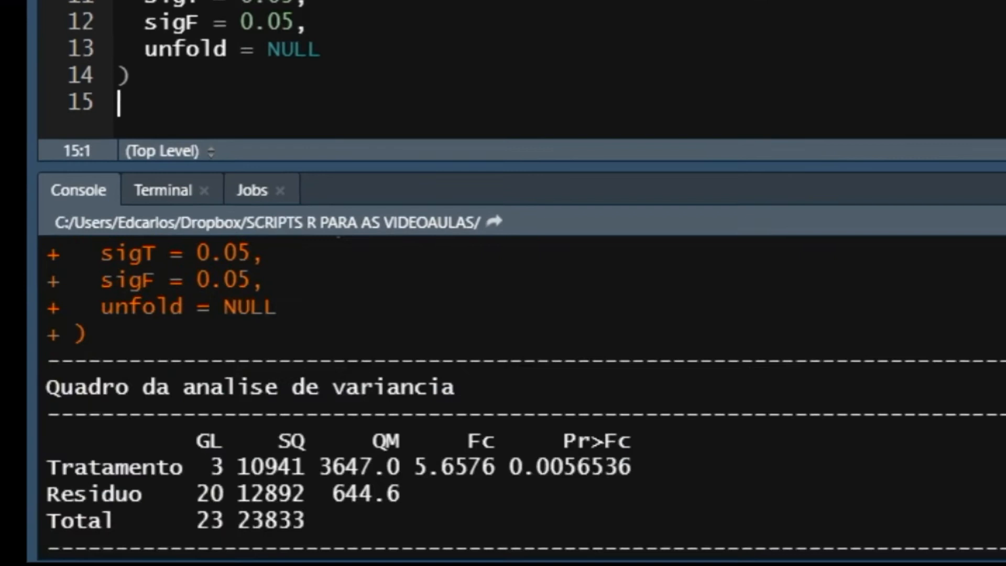
scroll(625, 430, up, 1)
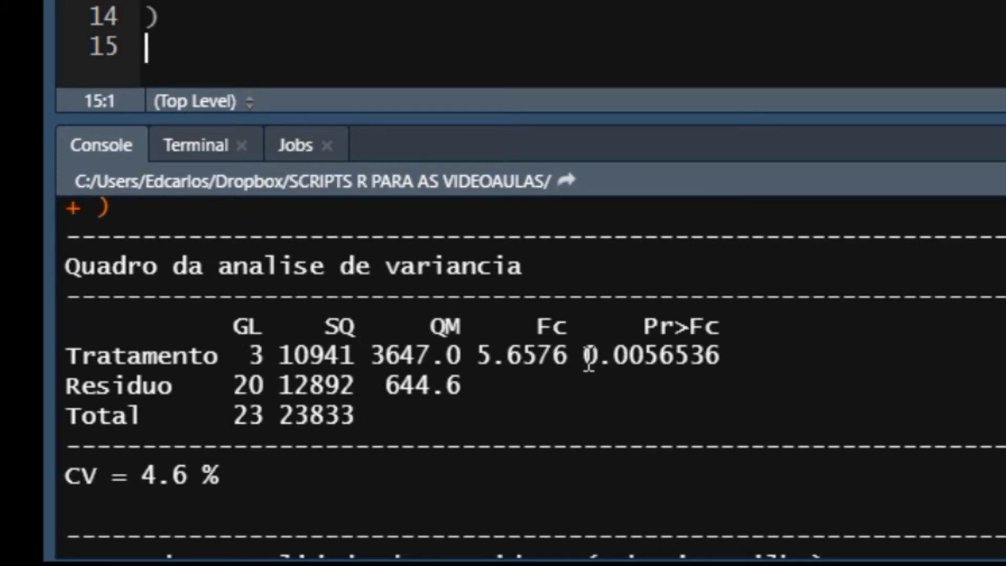
drag(586, 358, 726, 355)
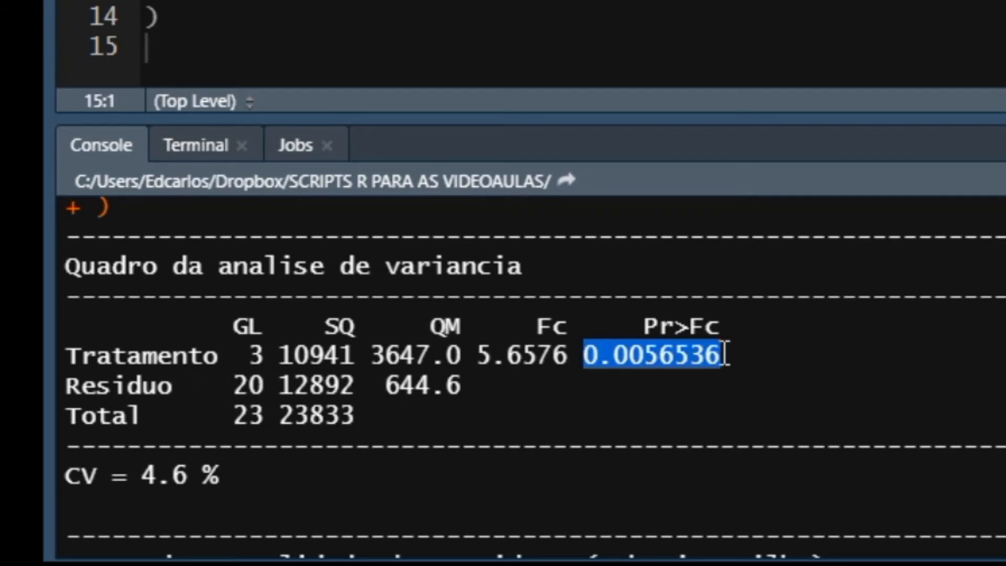
click(726, 355)
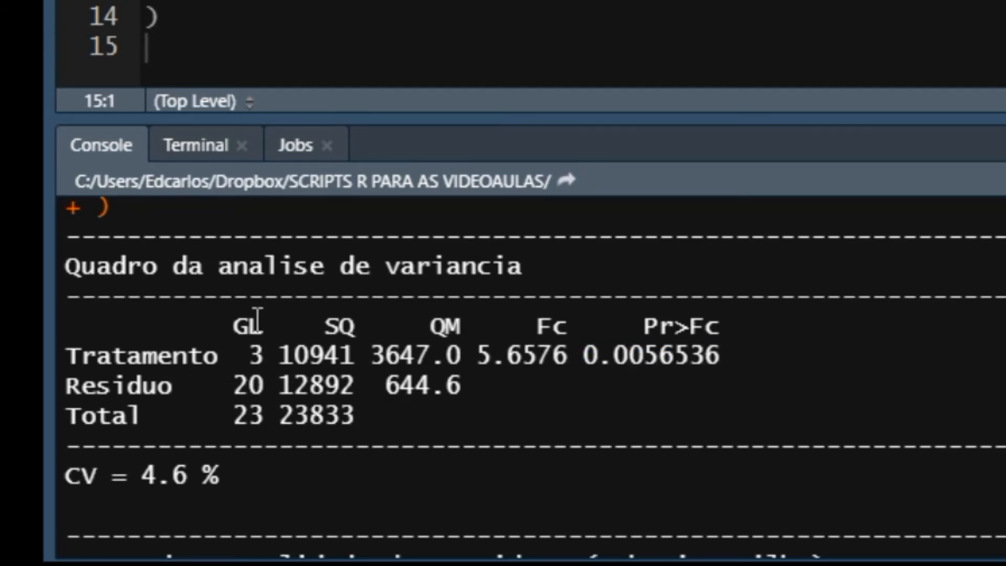
drag(66, 357, 223, 360)
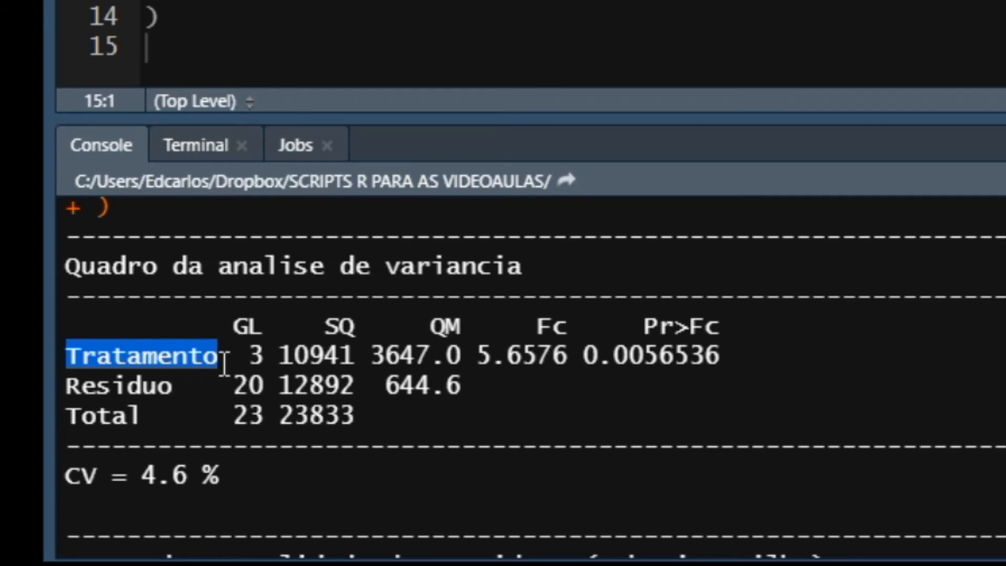
drag(238, 474, 143, 480)
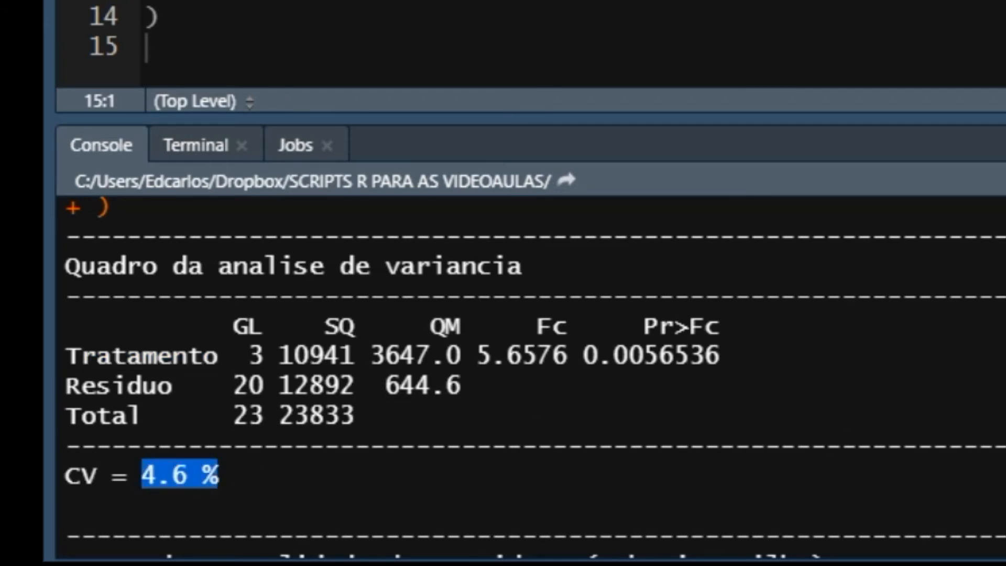
Step: Read the p-value and conclusion of the Shapiro-Wilk residual normality test in the console output
scroll(535, 377, down, 4)
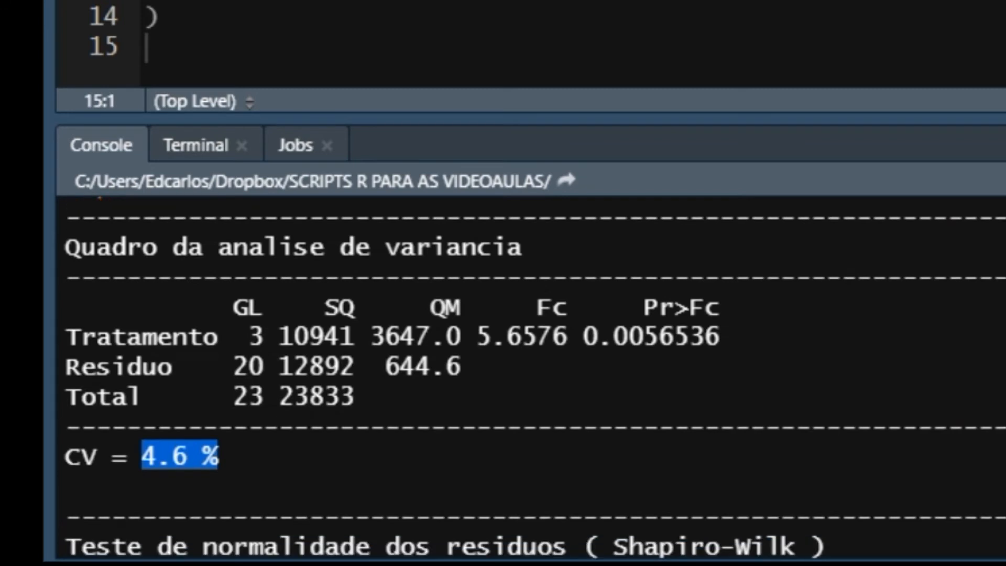
scroll(262, 315, down, 1)
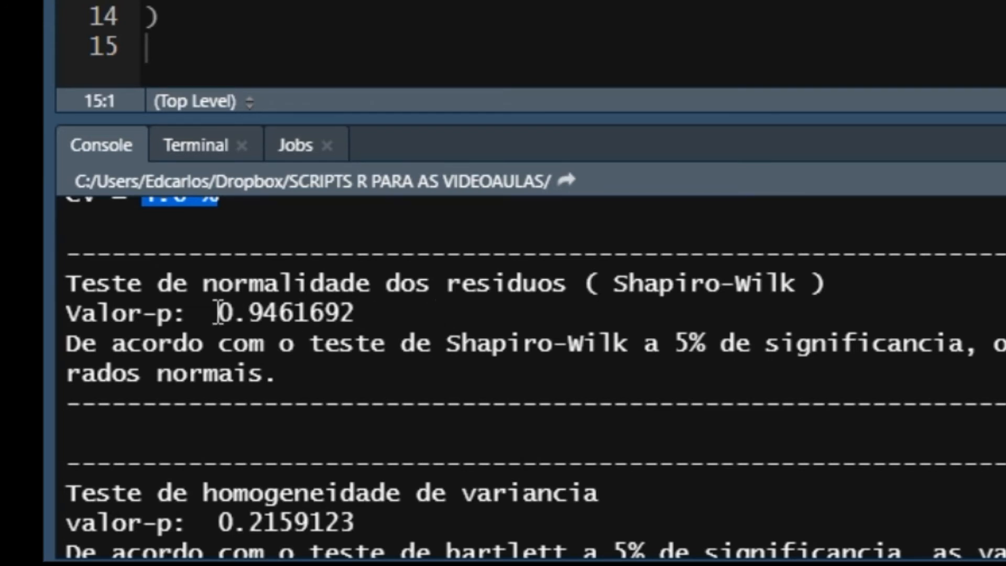
drag(207, 313, 341, 343)
click(178, 356)
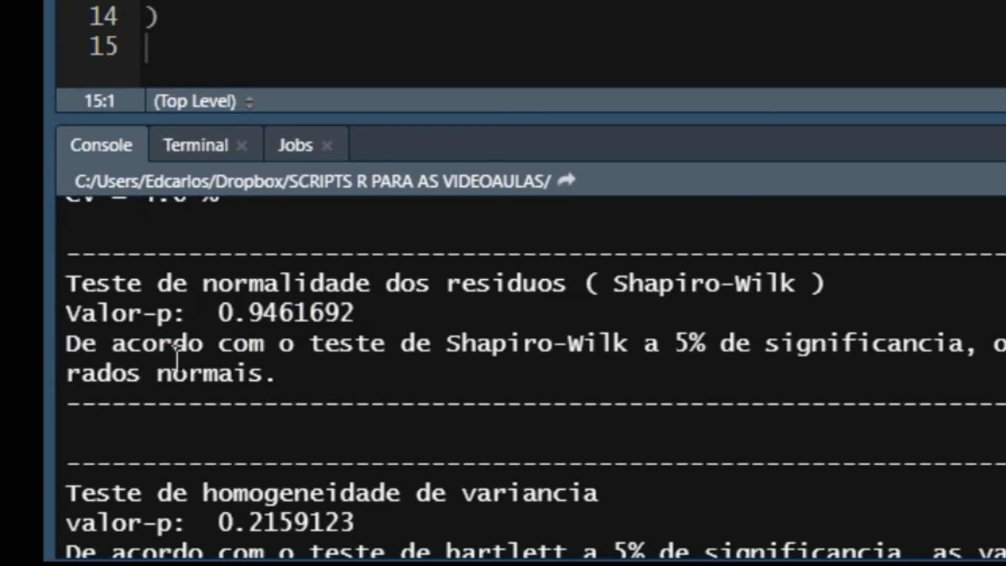
drag(70, 344, 305, 383)
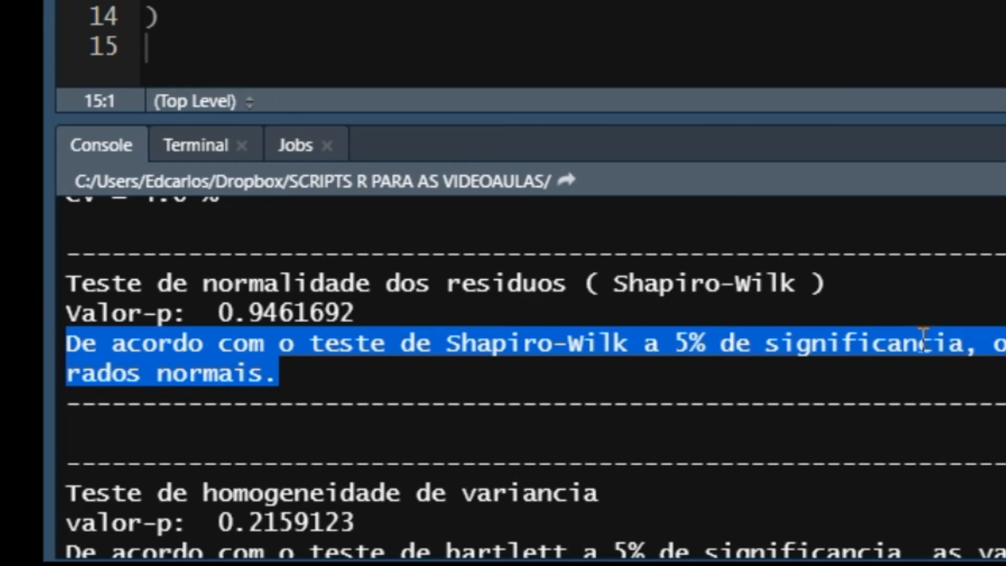
click(283, 381)
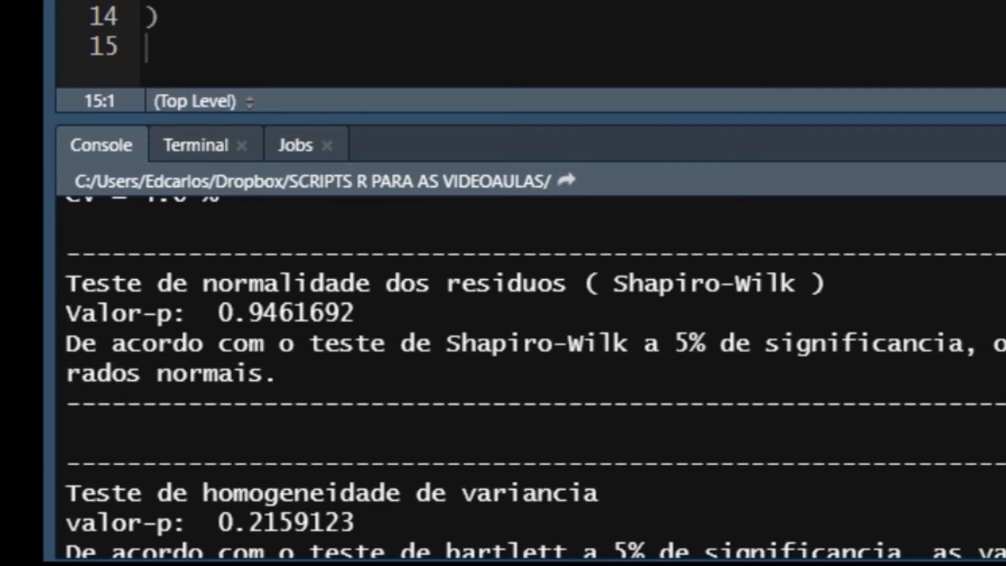
Step: Read the Bartlett variance homogeneity test and the Tukey grouping of treatment means in the console output
scroll(833, 312, down, 4)
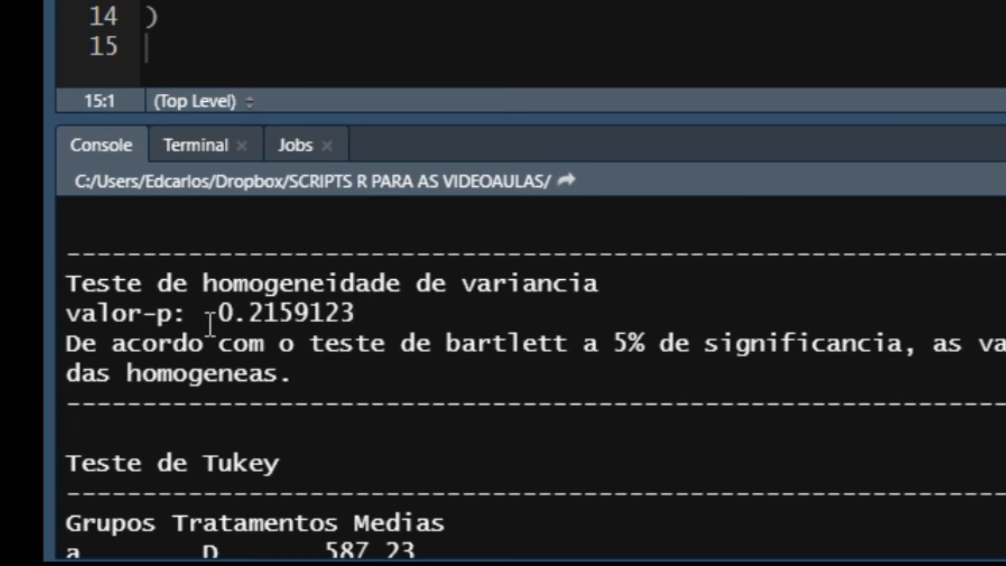
drag(213, 315, 346, 317)
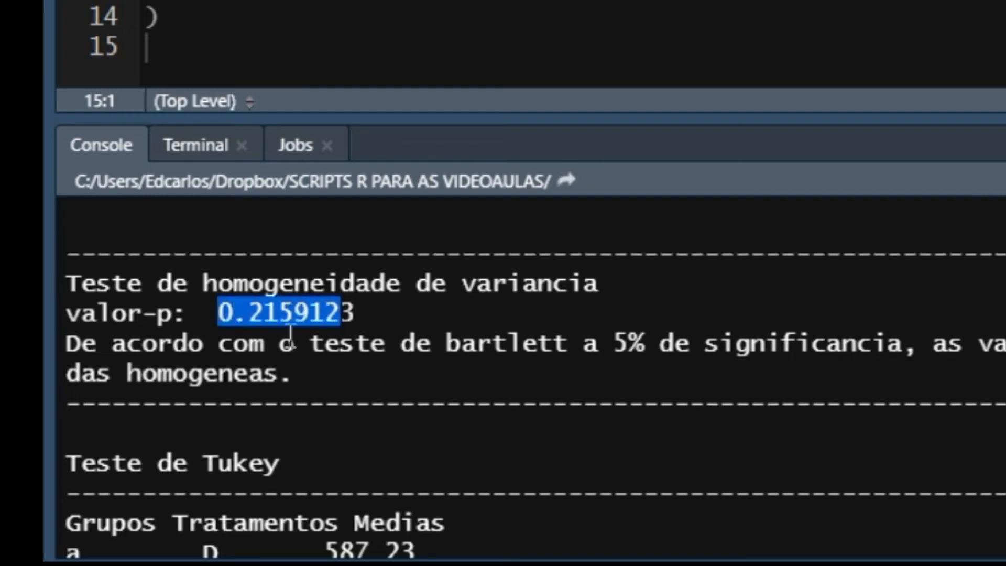
click(120, 359)
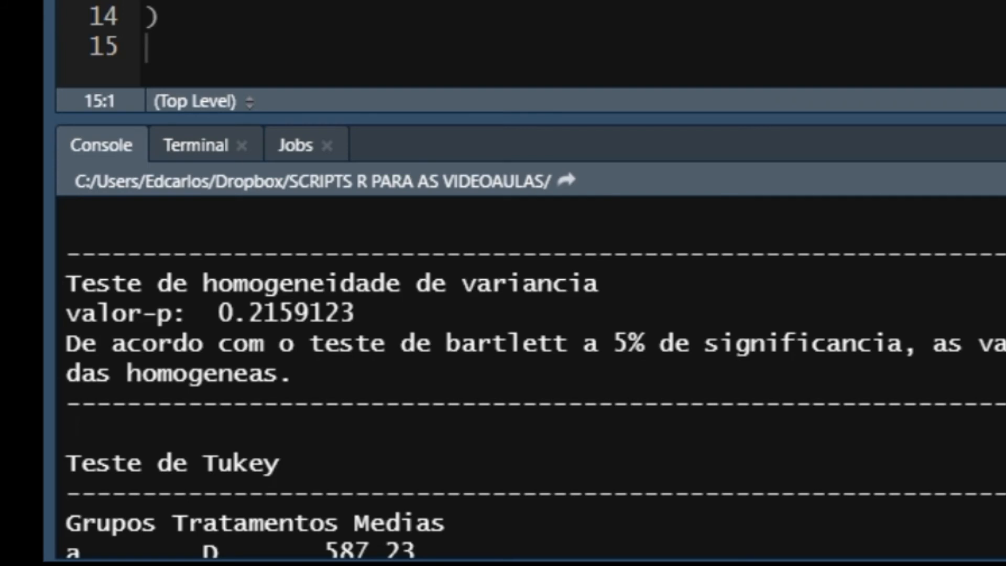
scroll(525, 377, down, 2)
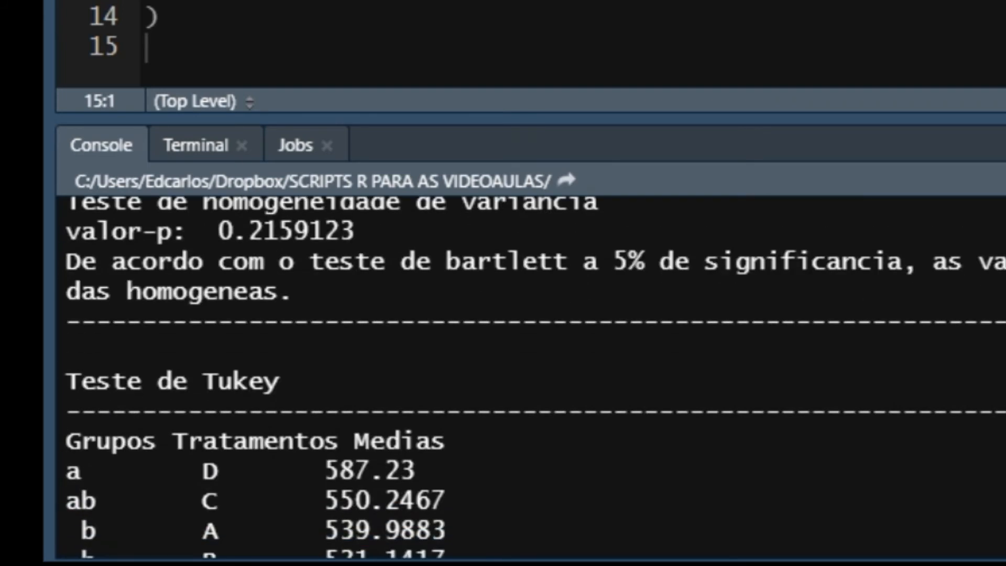
scroll(524, 377, down, 2)
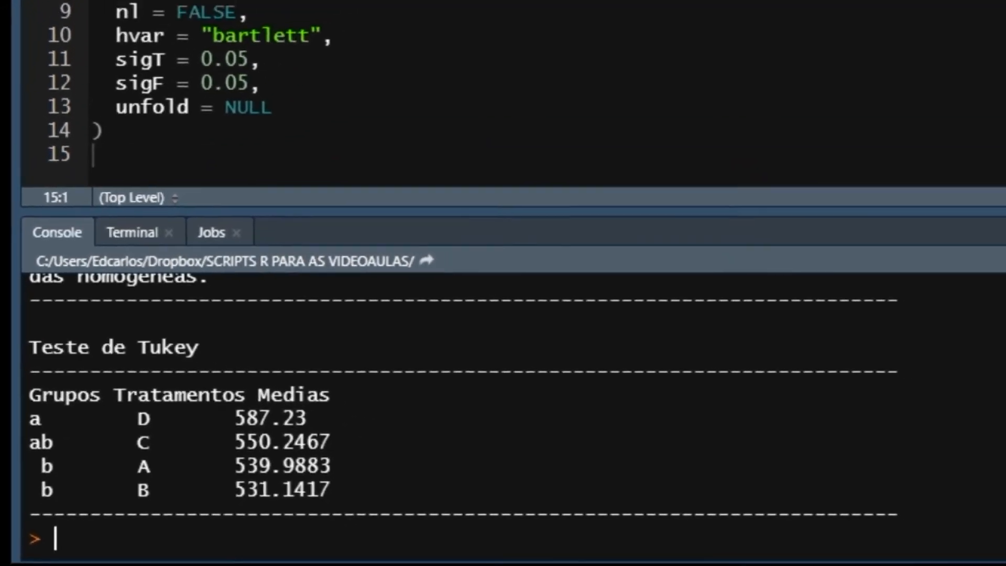
Step: Change the dic call's mcomp argument to "sk" for the Scott-Knott means comparison
scroll(844, 441, up, 3)
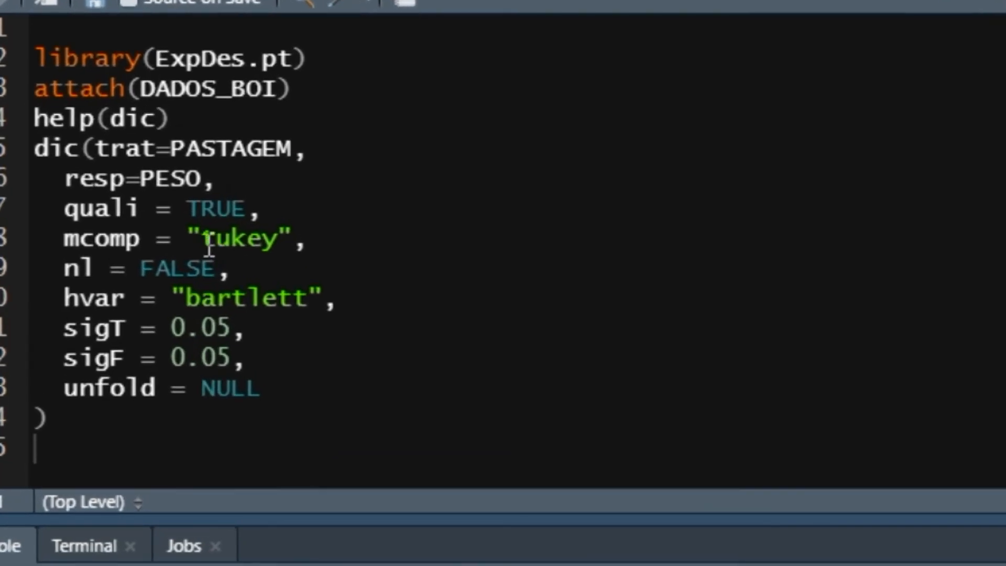
drag(208, 246, 279, 242)
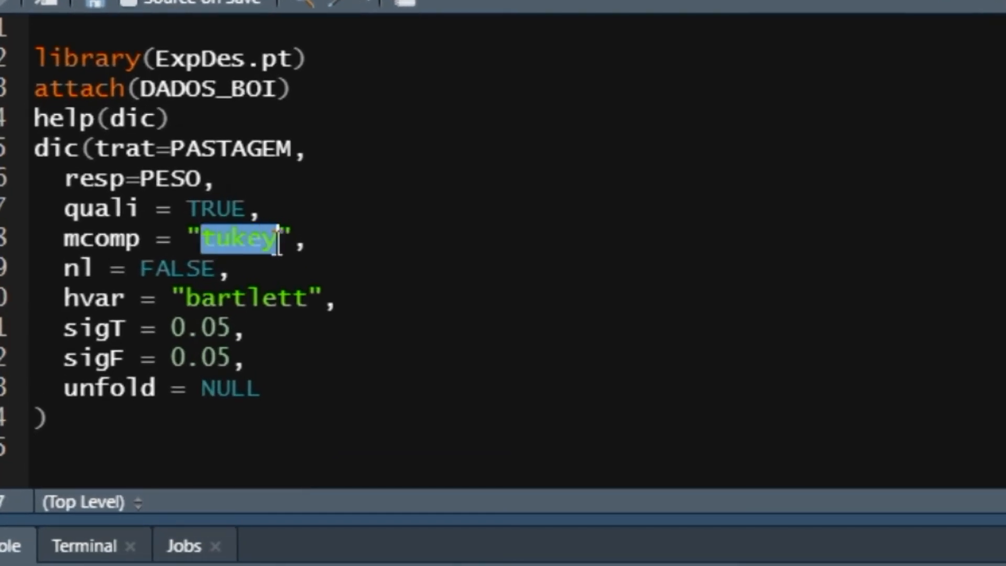
text(SK)
key(BackSpace)
key(BackSpace)
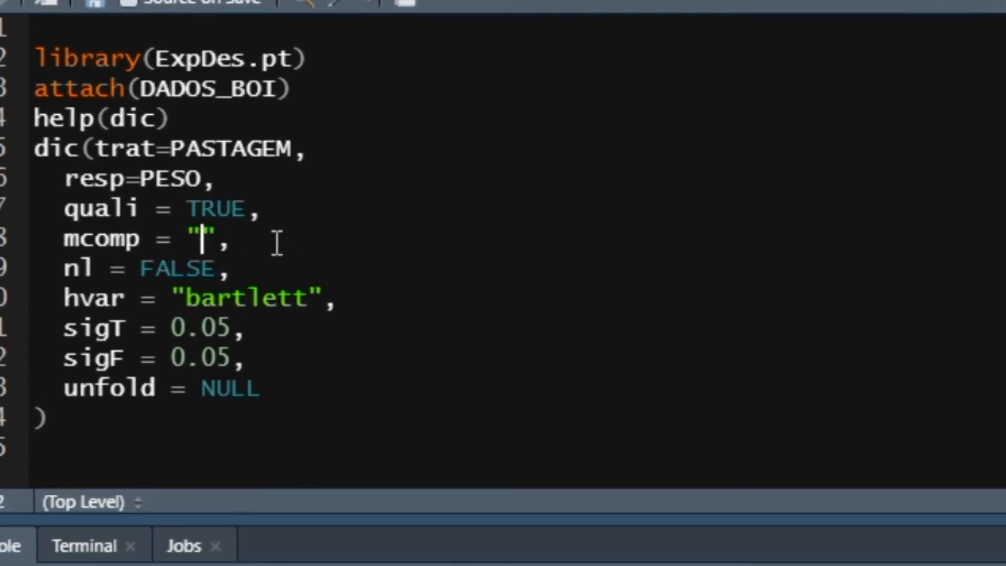
text(sk)
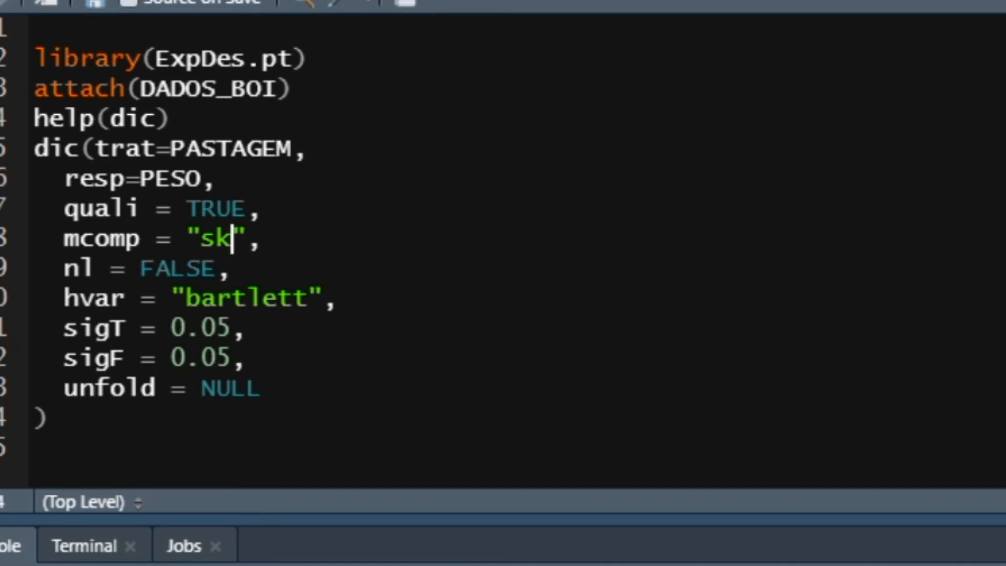
Step: Set the dic call's hvar argument to "levene" and run the call again
drag(188, 296, 313, 289)
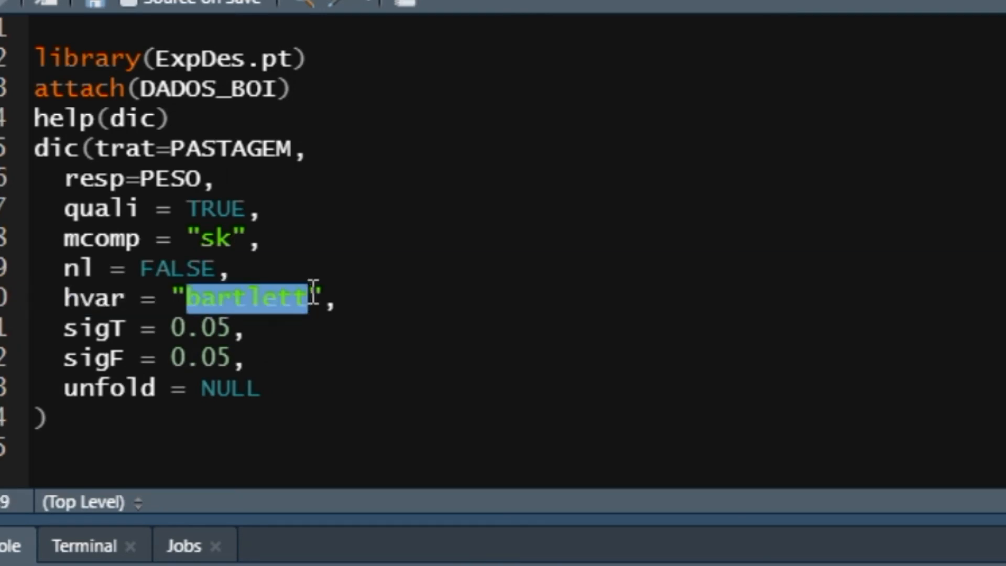
text(levene)
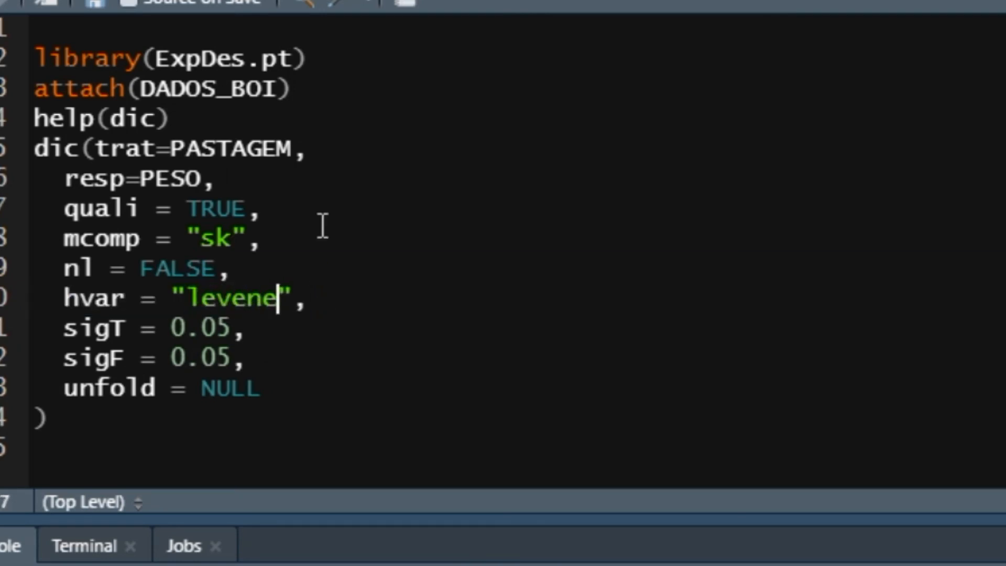
click(356, 146)
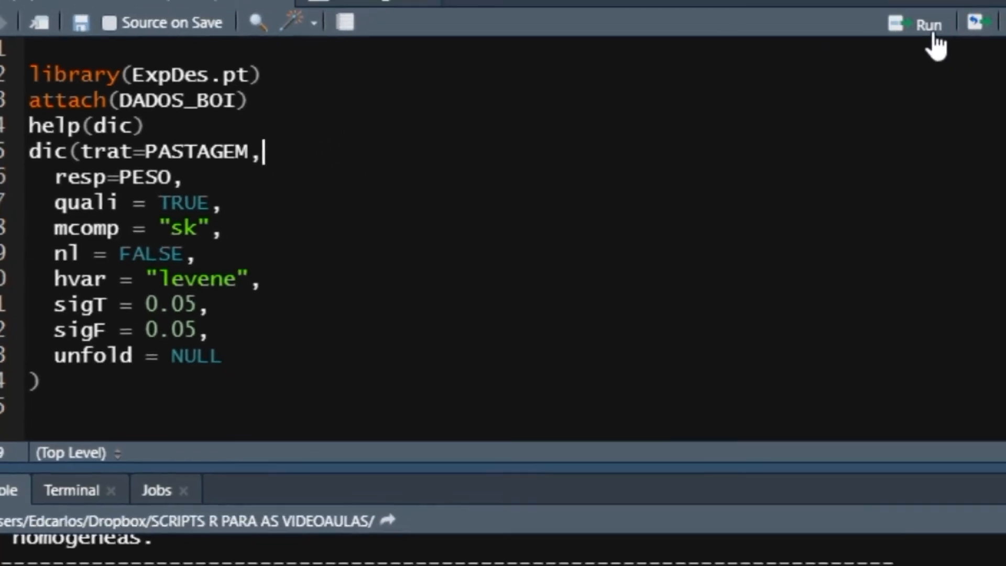
click(934, 33)
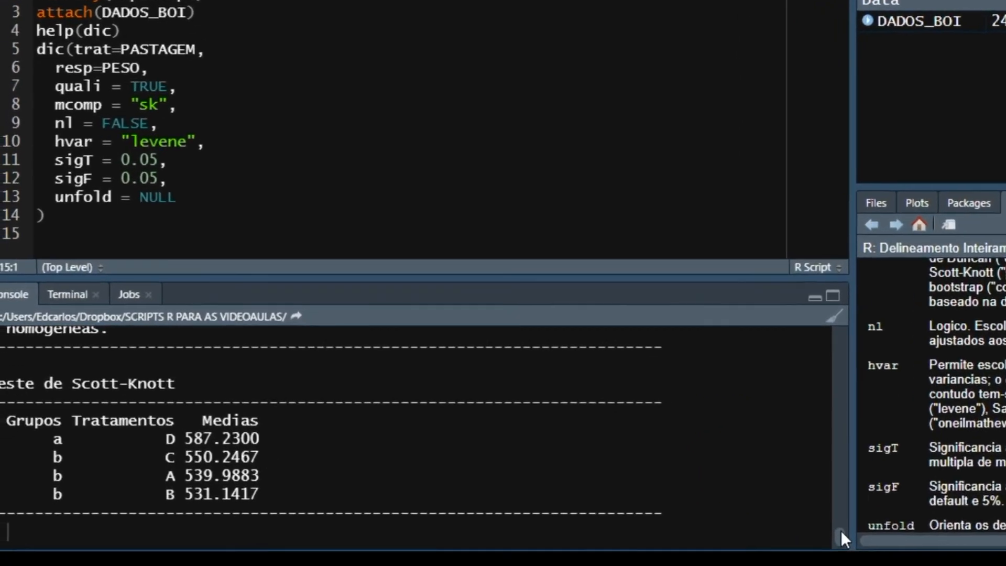
Step: Review the new output from the variance table through the Shapiro-Wilk and Levene tests to the Scott-Knott treatment groups
scroll(665, 545, up, 10)
scroll(503, 362, up, 3)
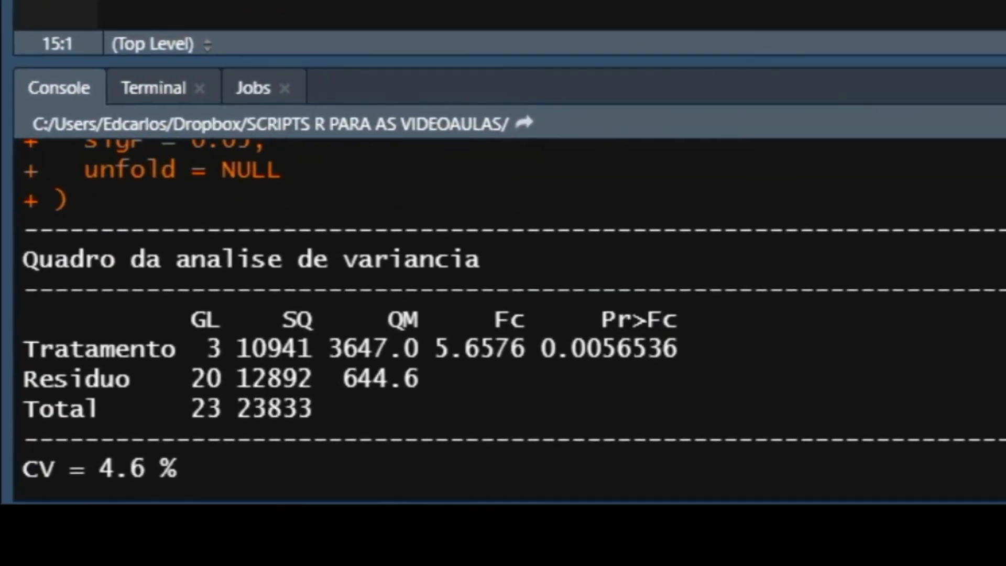
scroll(503, 362, down, 1)
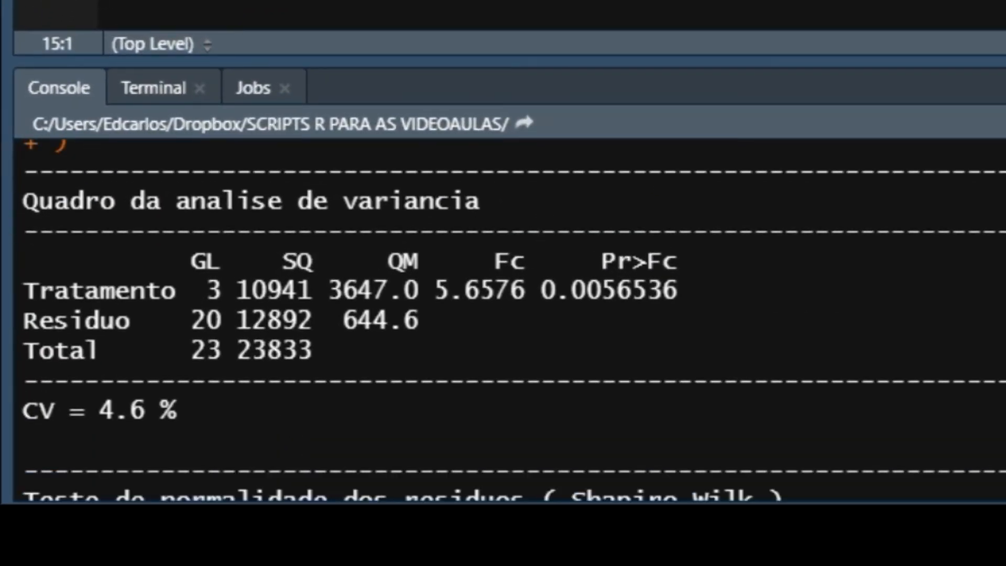
scroll(504, 319, down, 3)
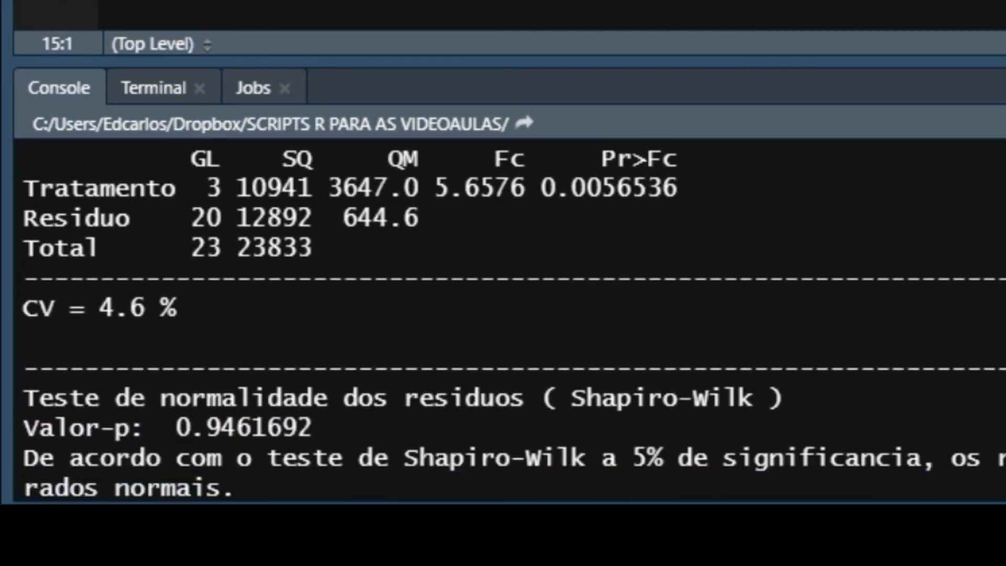
scroll(503, 320, down, 4)
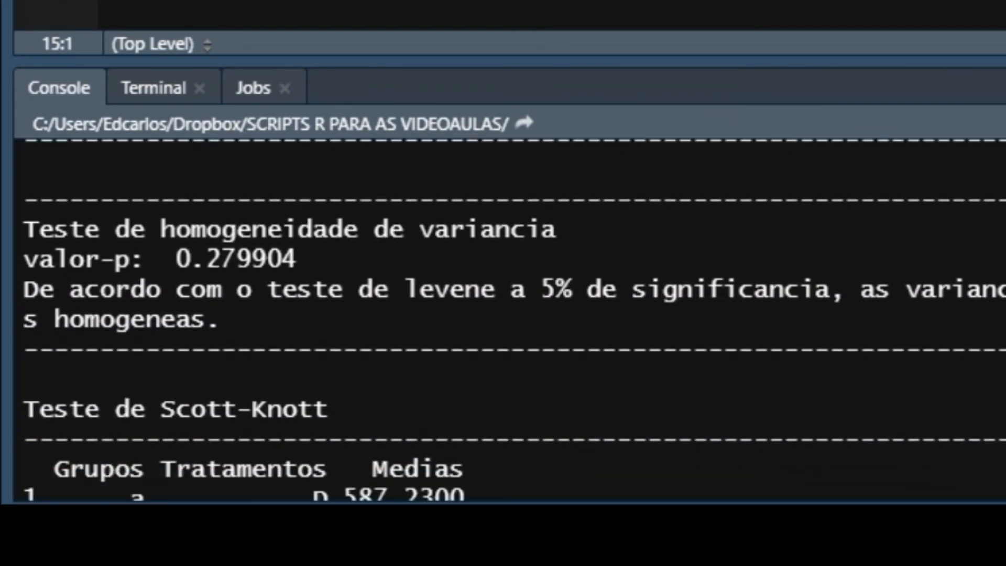
scroll(513, 320, down, 1)
scroll(513, 319, up, 1)
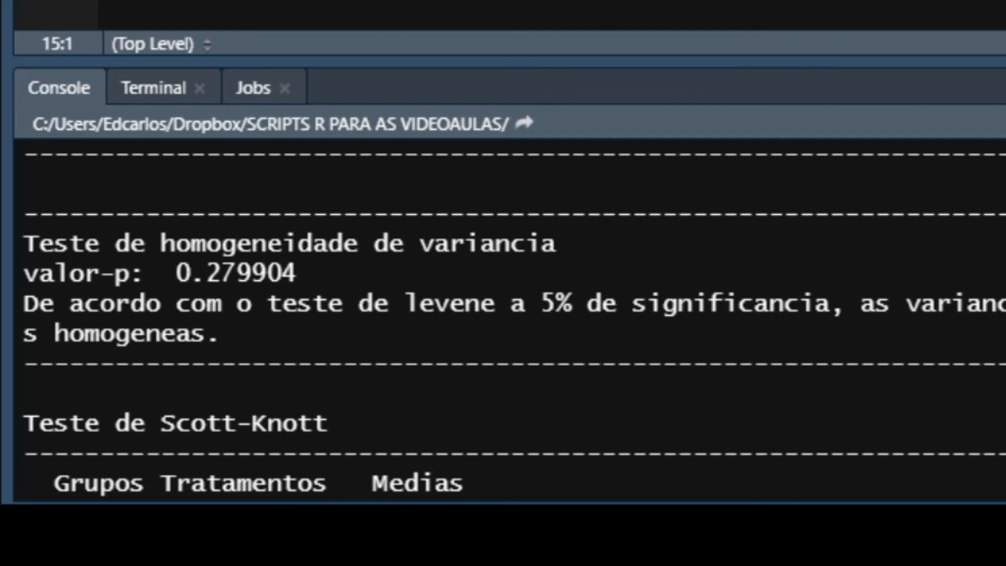
scroll(510, 348, down, 2)
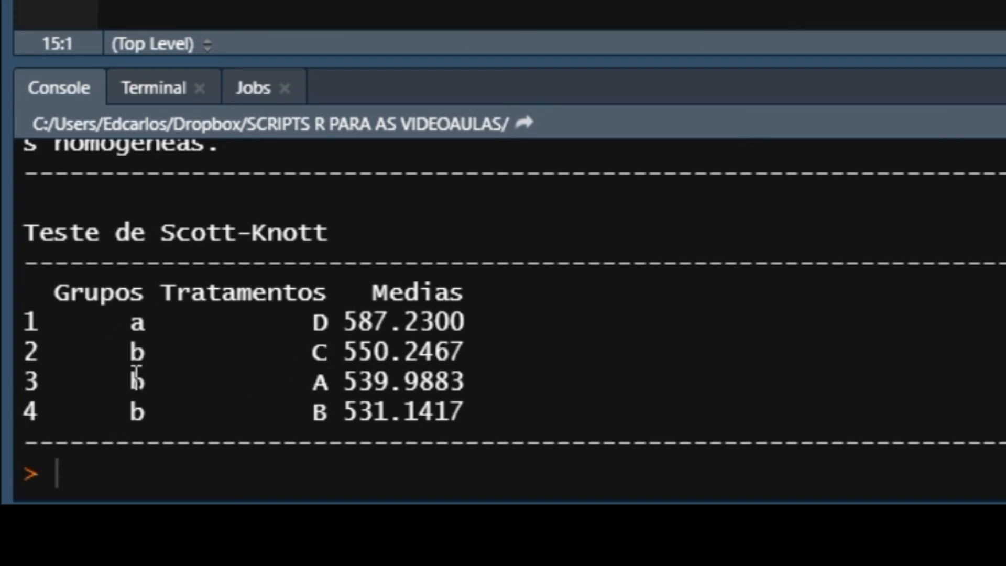
Step: Compare the treatment means and group letters in the Scott-Knott table, contrasting treatment D with treatments C, A and B
drag(319, 351, 465, 414)
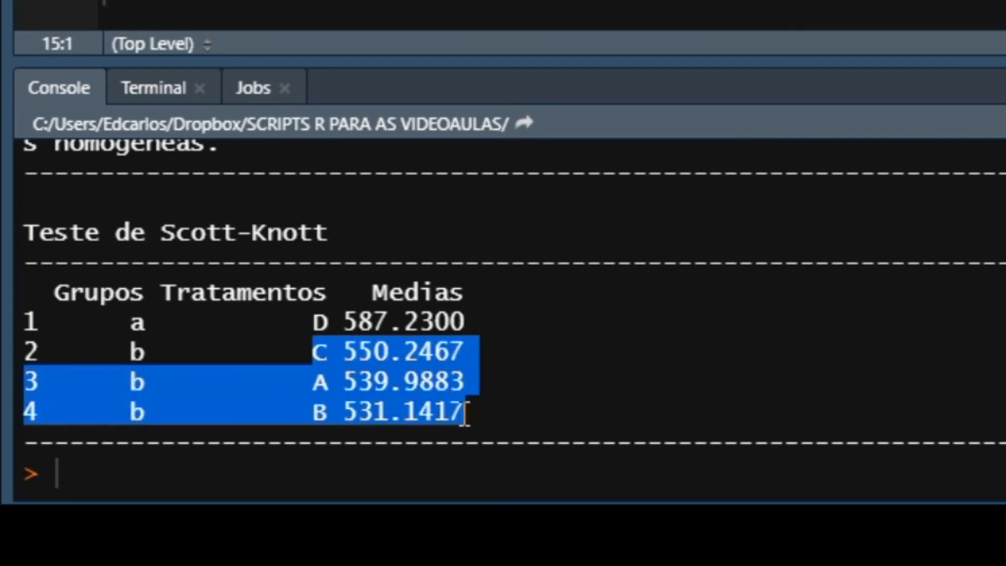
click(474, 325)
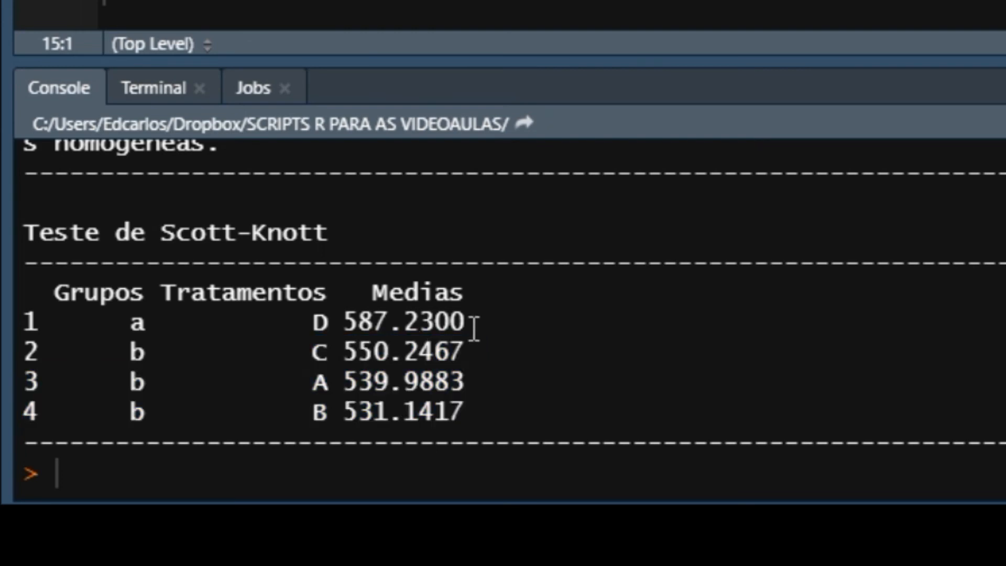
drag(474, 329, 121, 343)
click(397, 316)
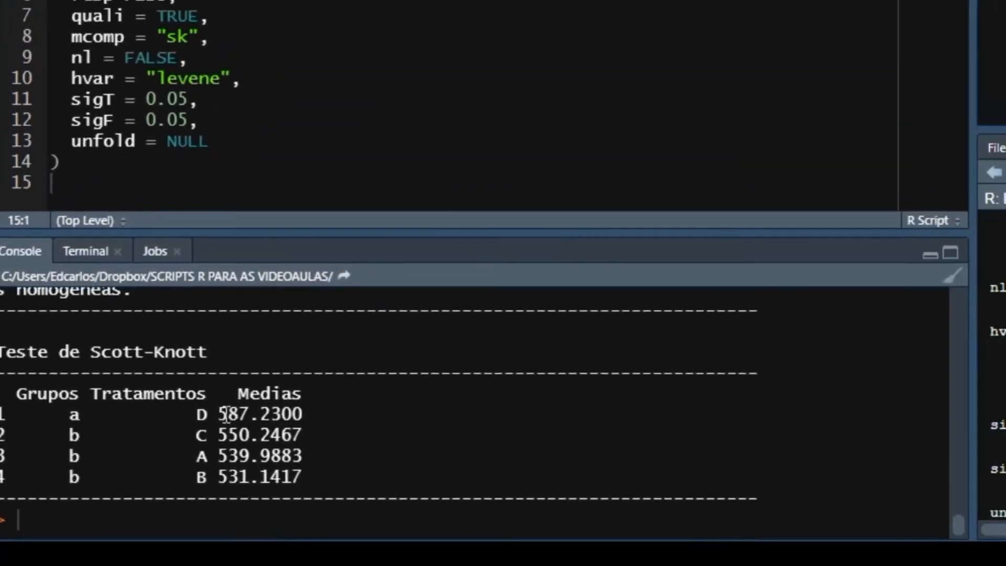
double_click(225, 414)
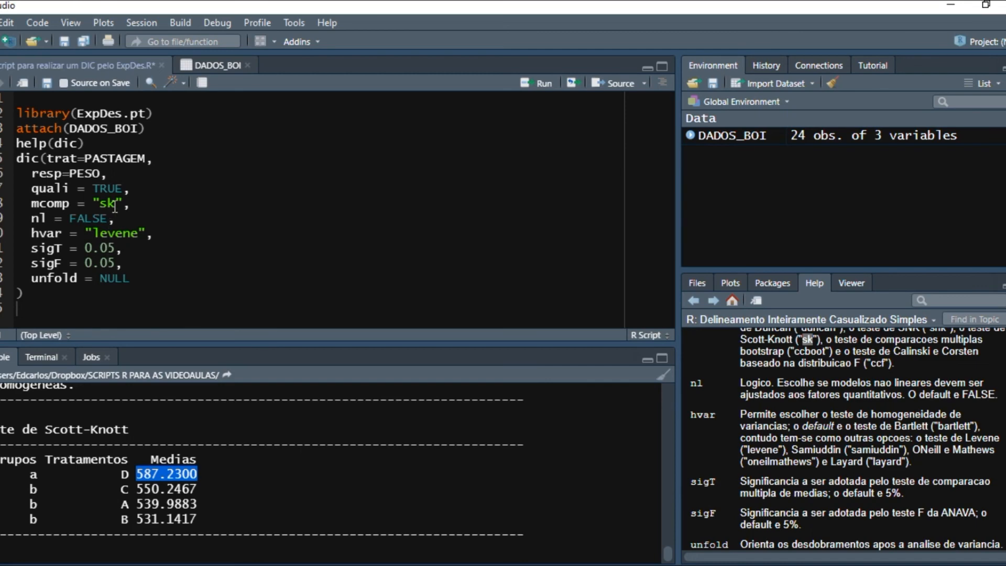
Step: Review the multiple comparison tests that the dic help page offers for the mcomp argument
click(114, 205)
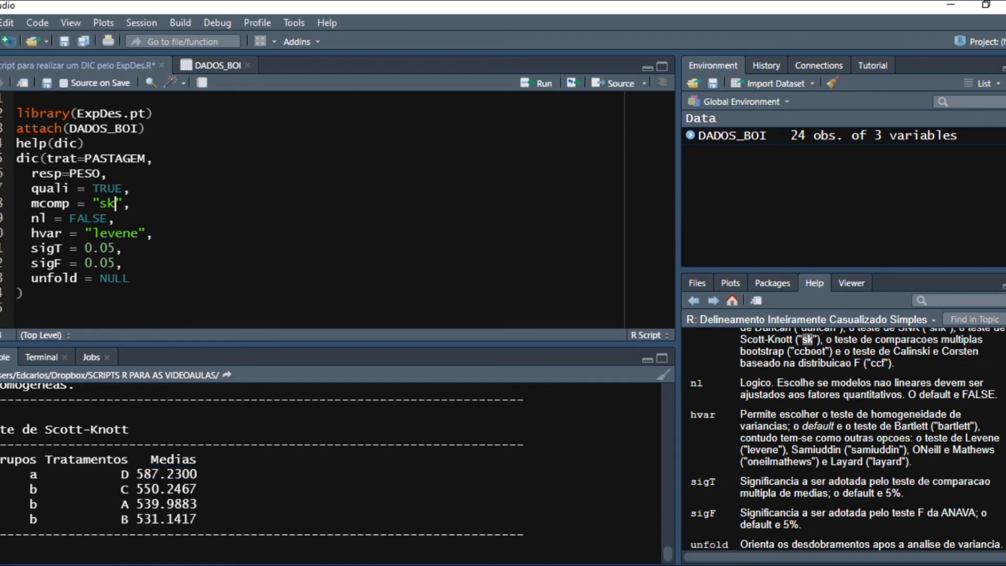
scroll(844, 441, up, 3)
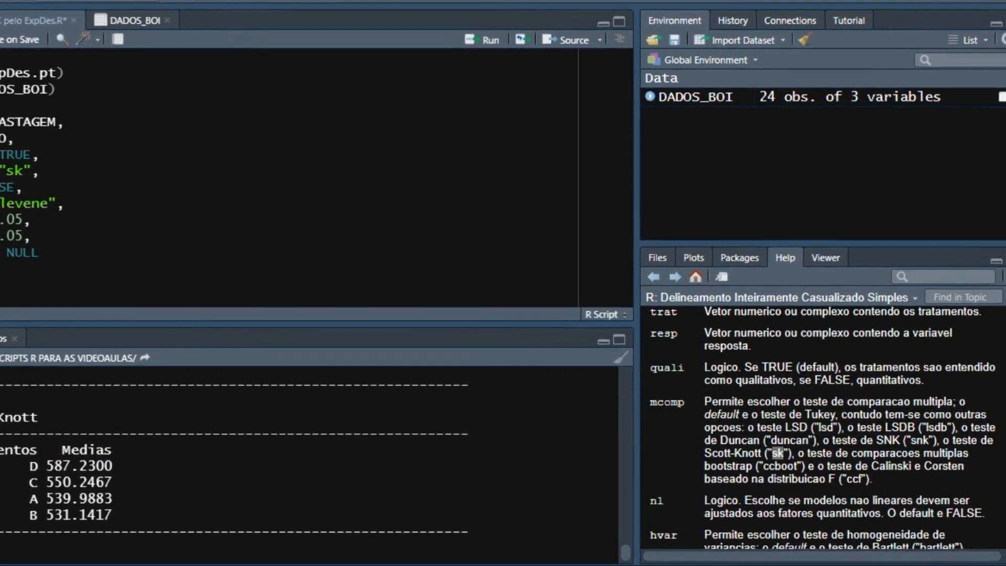